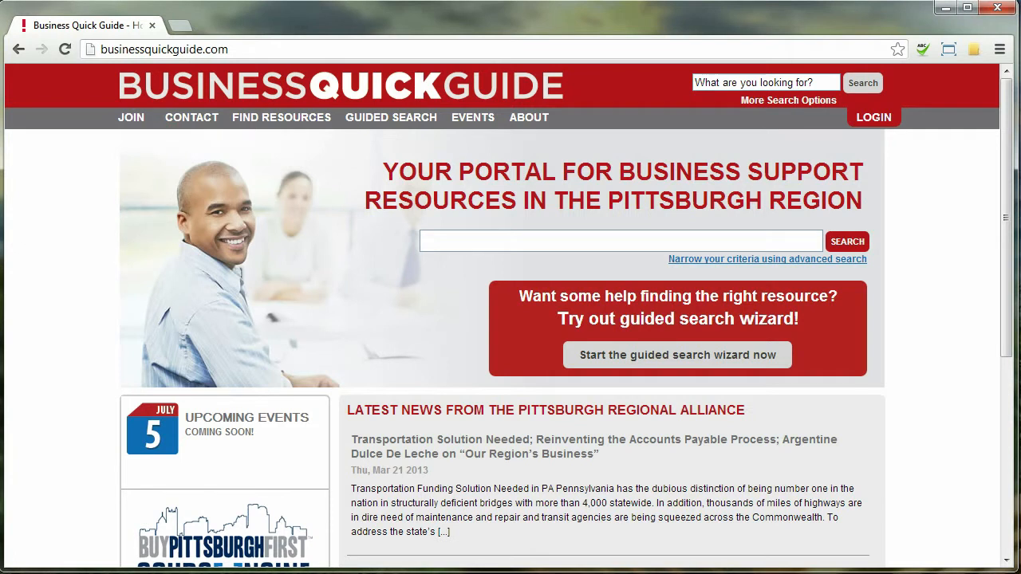
Step: Go to the Registered User Login page and enter the account e-mail as the username
{"action": "left_click", "coordinate": [191, 120]}
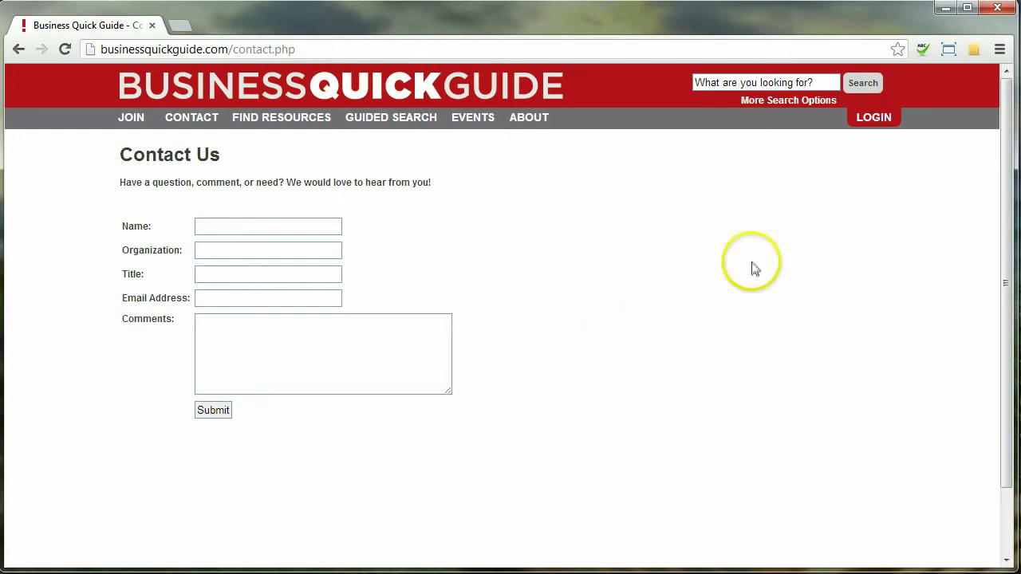
{"action": "left_click", "coordinate": [877, 120]}
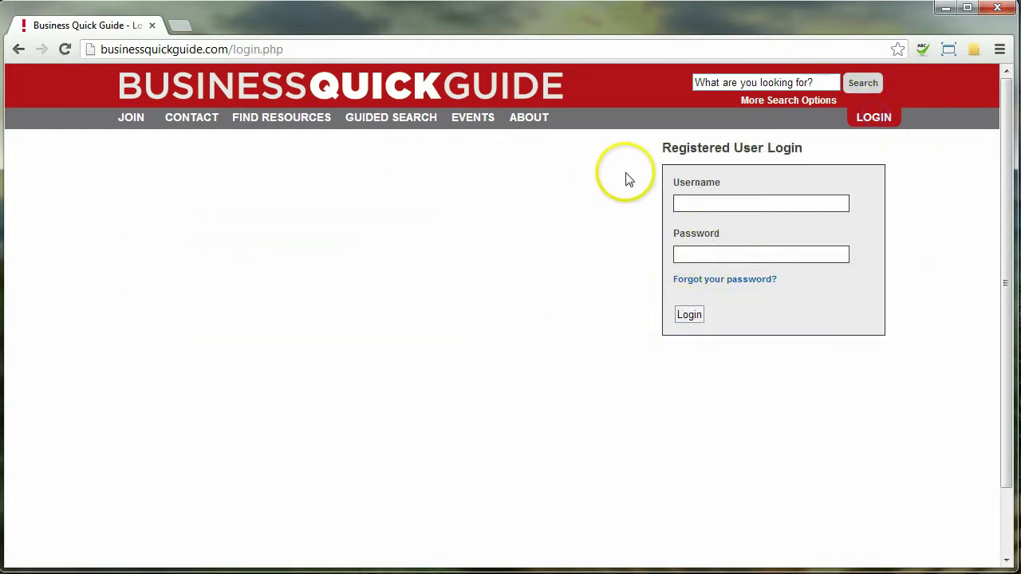
{"action": "left_click", "coordinate": [735, 203]}
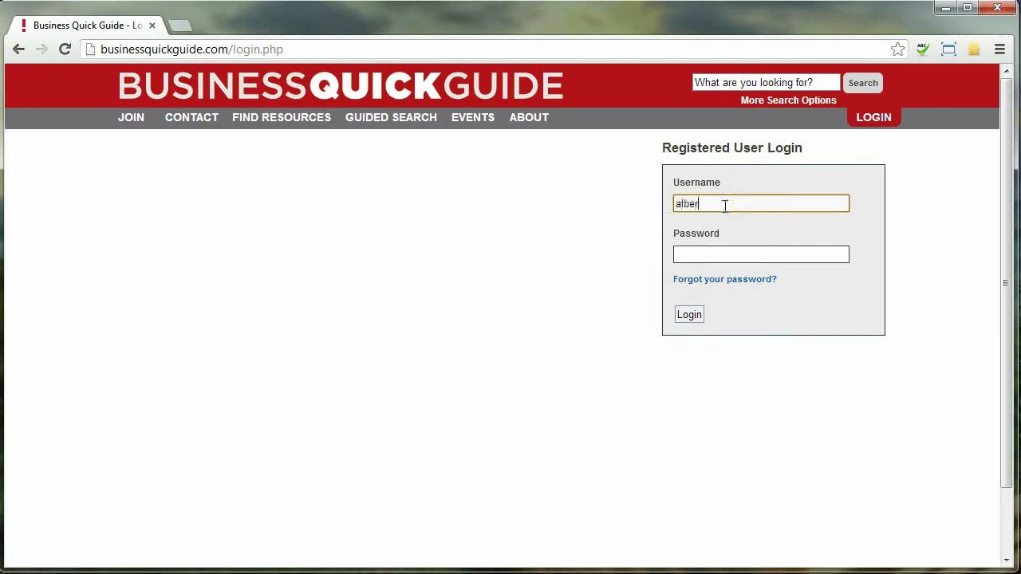
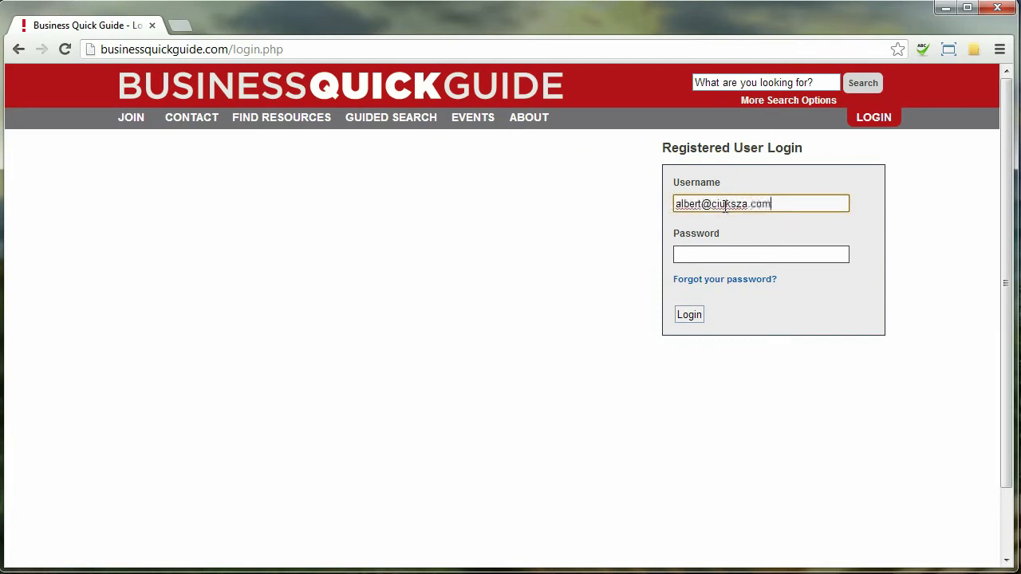
{"action": "key", "text": "Tab"}
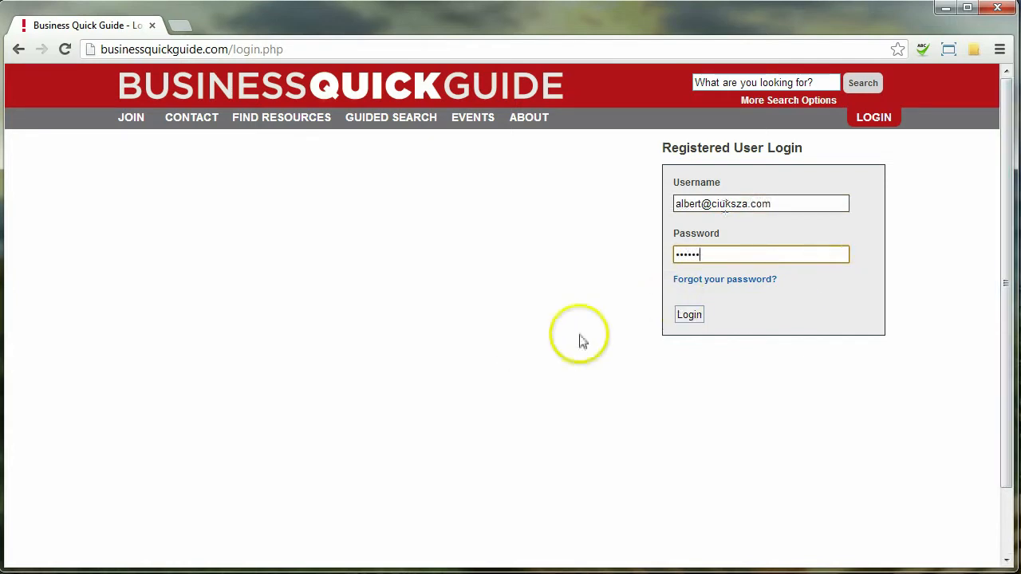
Step: Log in and replace the account password with a new, verified one, saving the change
{"action": "left_click", "coordinate": [692, 318]}
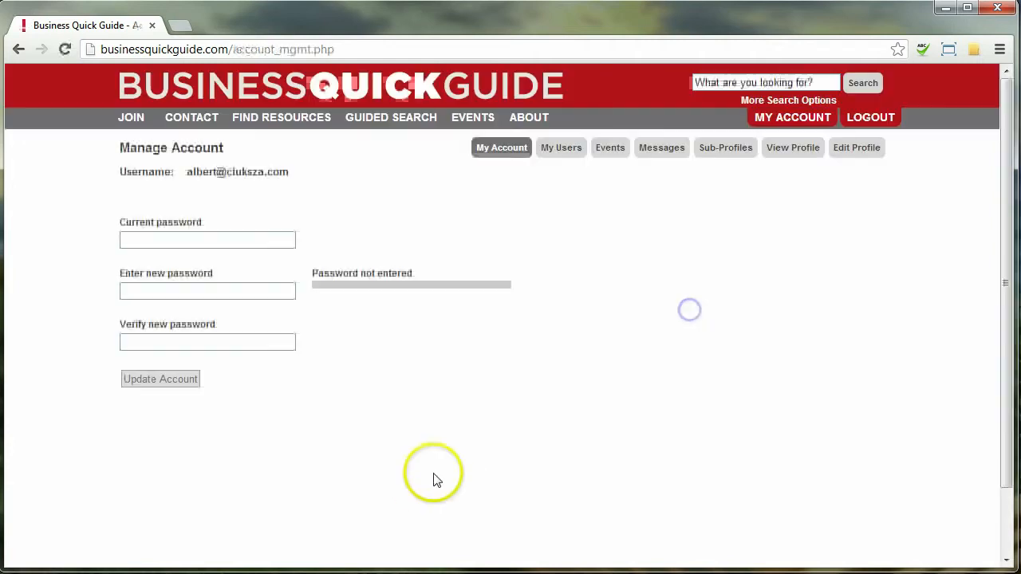
{"action": "left_click", "coordinate": [194, 238]}
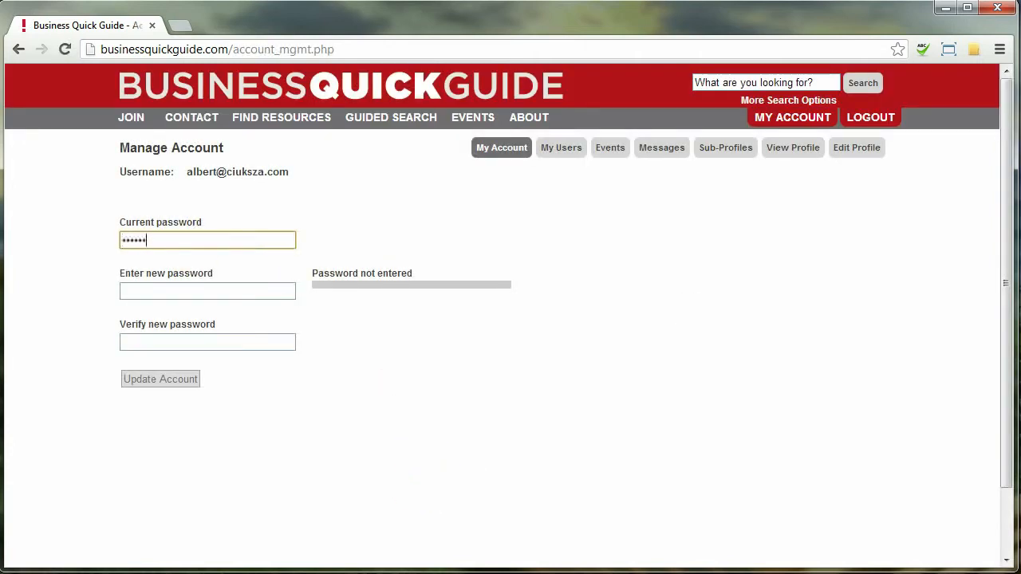
{"action": "key", "text": "Tab"}
{"action": "type", "text": "•••••"}
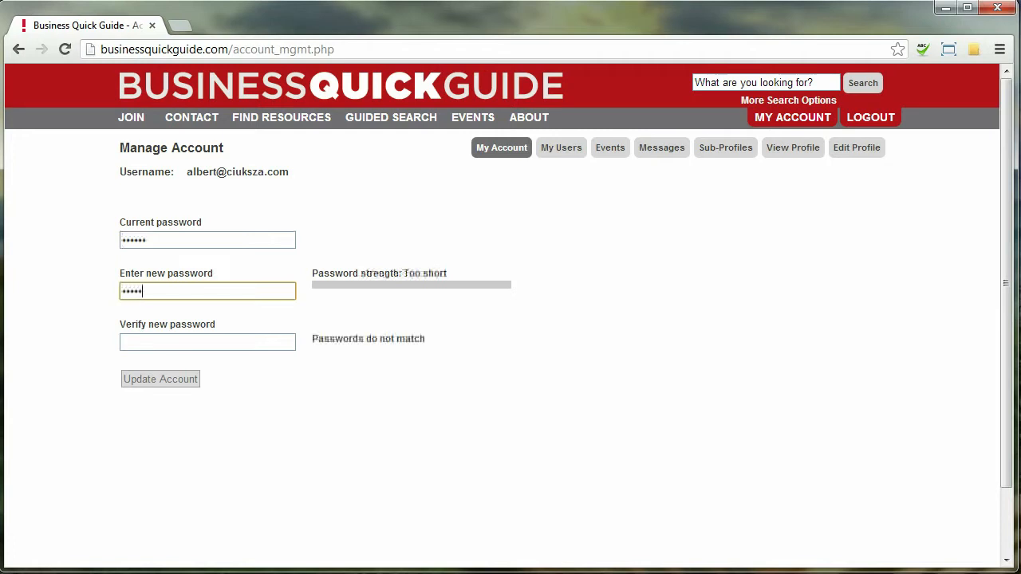
{"action": "type", "text": "•"}
{"action": "key", "text": "Tab"}
{"action": "type", "text": "••••"}
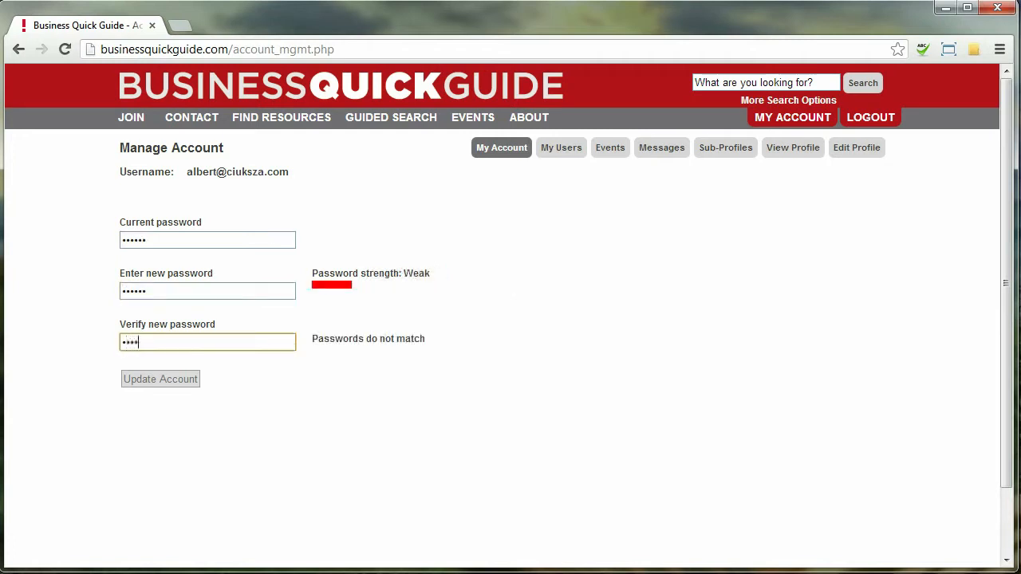
{"action": "type", "text": "••"}
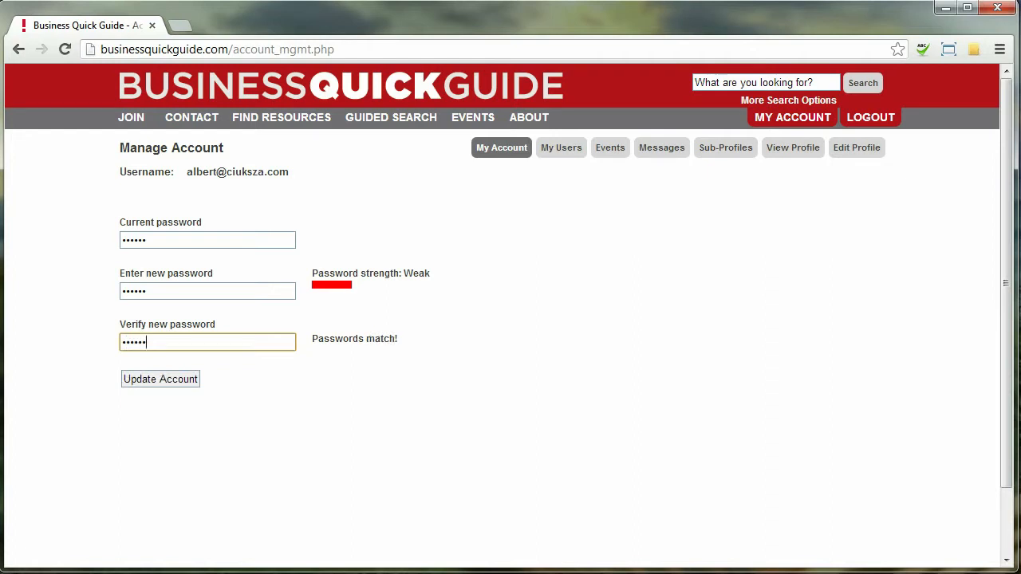
{"action": "left_click", "coordinate": [179, 380]}
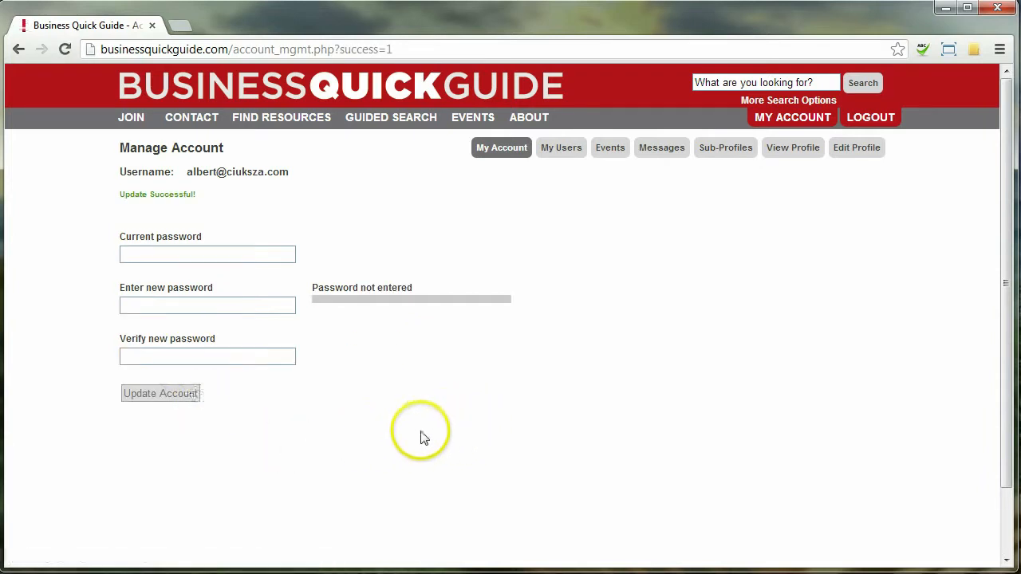
Step: Review the EDO public profile's title and phone line, then switch to Edit Profile
{"action": "left_click", "coordinate": [790, 148]}
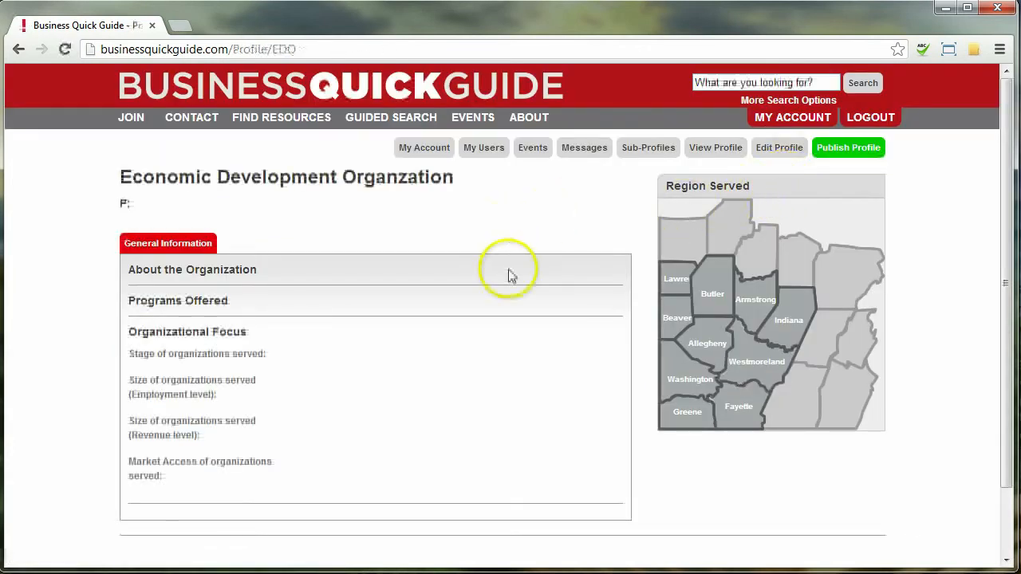
{"action": "scroll", "coordinate": [438, 431], "scroll_direction": "down", "scroll_amount": 1}
{"action": "scroll", "coordinate": [441, 447], "scroll_direction": "up", "scroll_amount": 1}
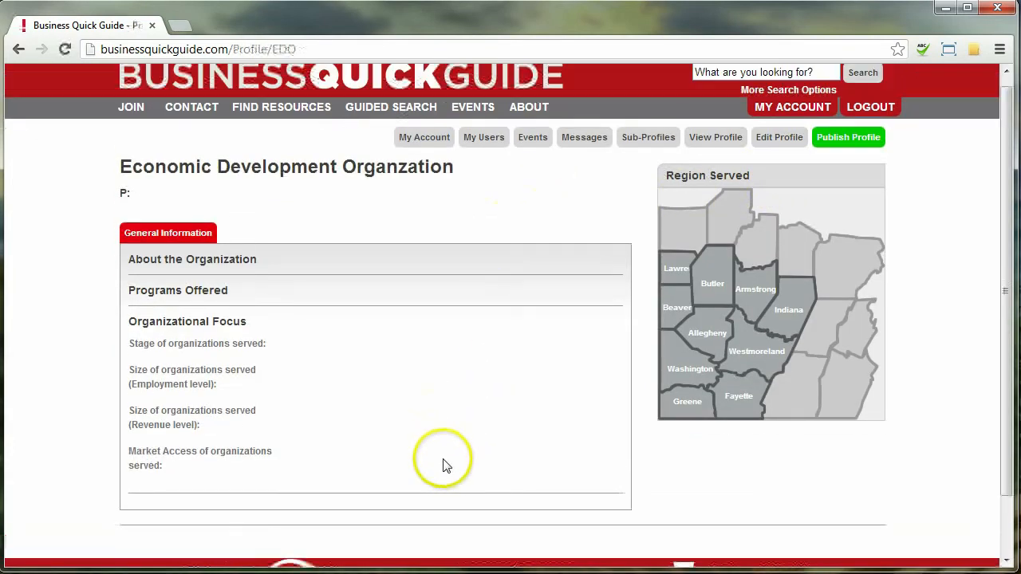
{"action": "left_click_drag", "start_coordinate": [121, 167], "coordinate": [438, 186]}
{"action": "left_click", "coordinate": [434, 314]}
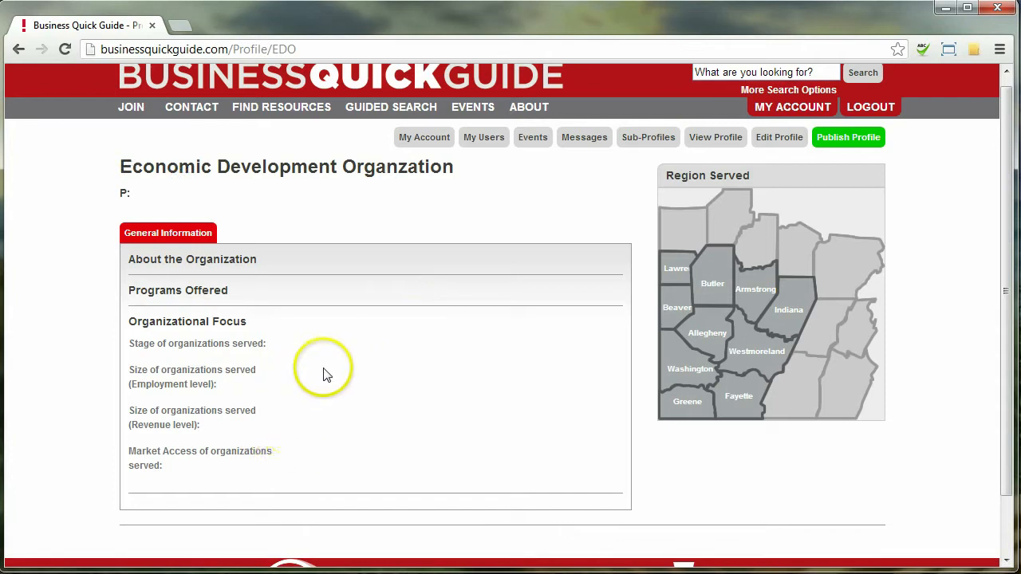
{"action": "left_click", "coordinate": [778, 139]}
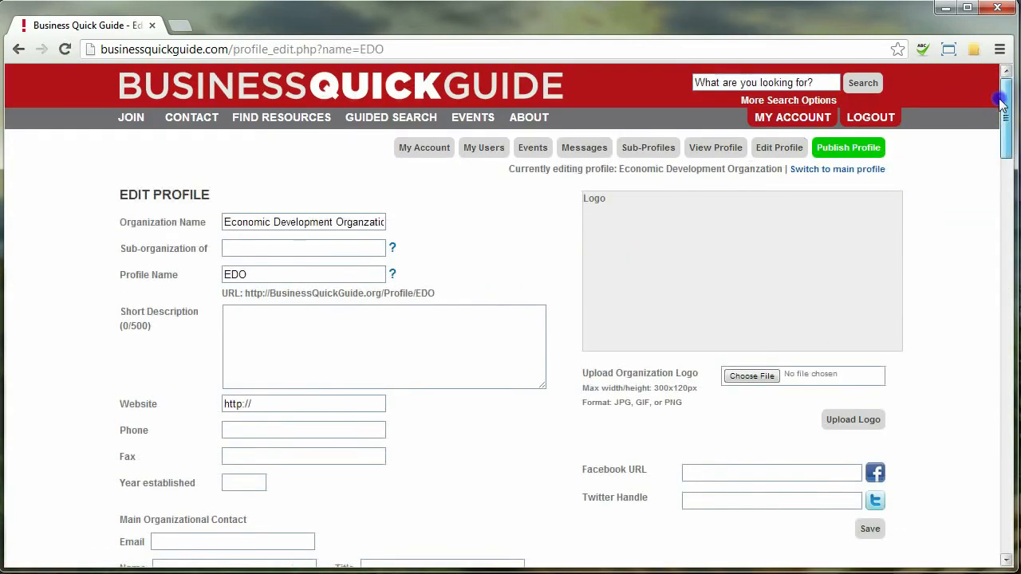
{"action": "left_click", "coordinate": [997, 243]}
{"action": "left_click_drag", "start_coordinate": [997, 244], "coordinate": [1005, 70]}
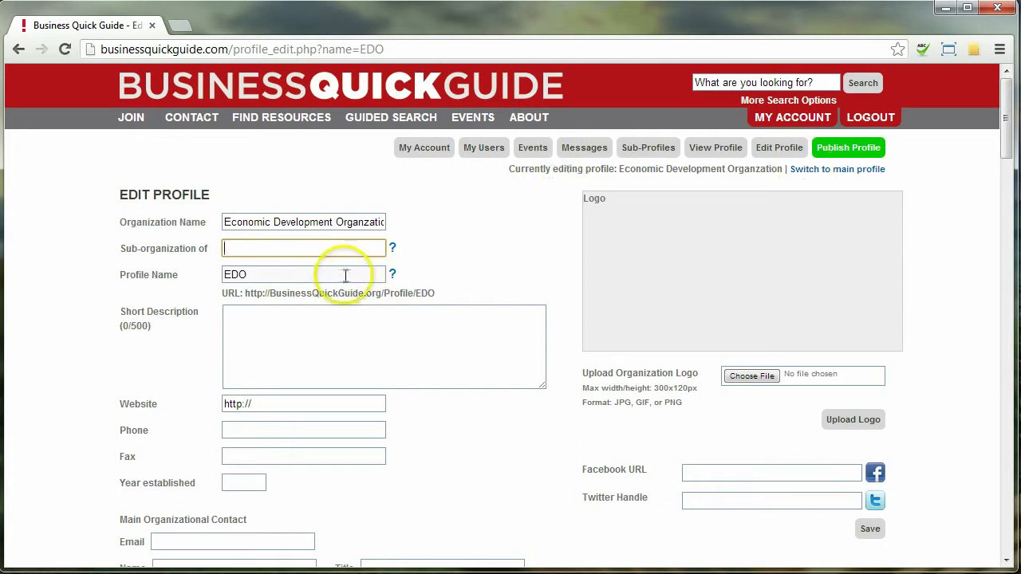
{"action": "left_click", "coordinate": [336, 274]}
{"action": "left_click", "coordinate": [320, 273]}
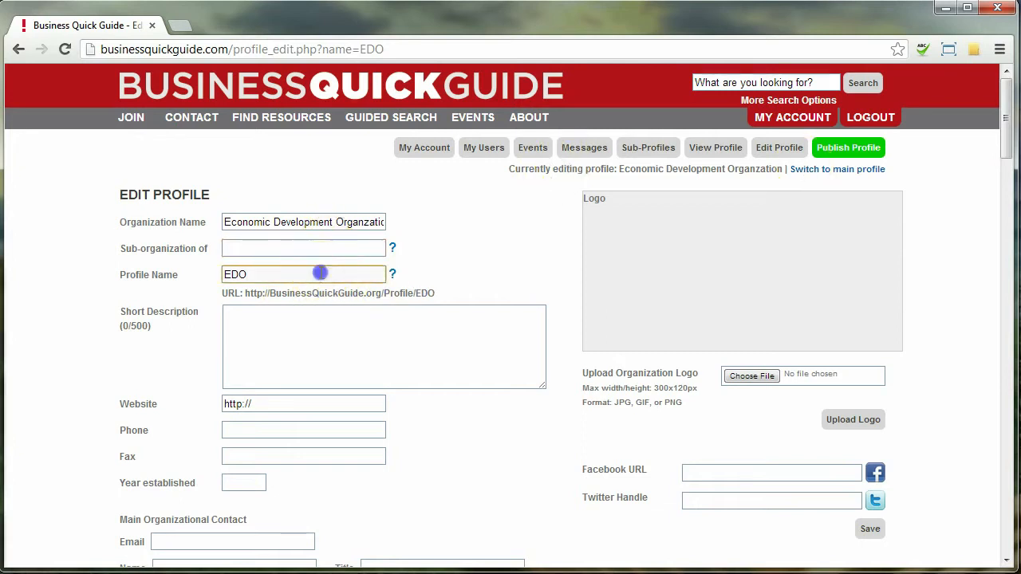
{"action": "double_click", "coordinate": [226, 274]}
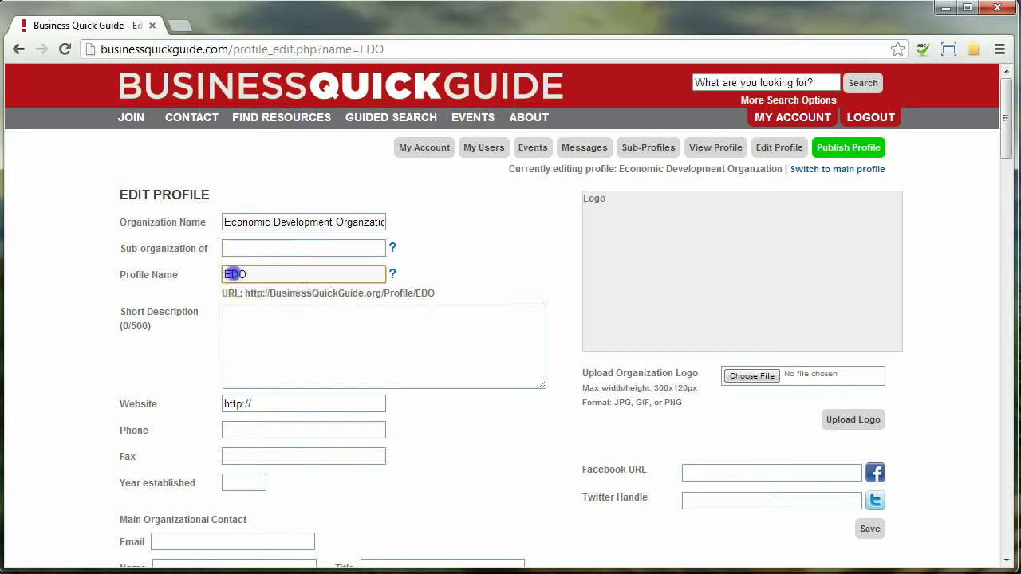
{"action": "left_click", "coordinate": [258, 274]}
{"action": "double_click", "coordinate": [255, 292]}
{"action": "left_click_drag", "start_coordinate": [257, 292], "coordinate": [278, 293]}
{"action": "left_click", "coordinate": [378, 294]}
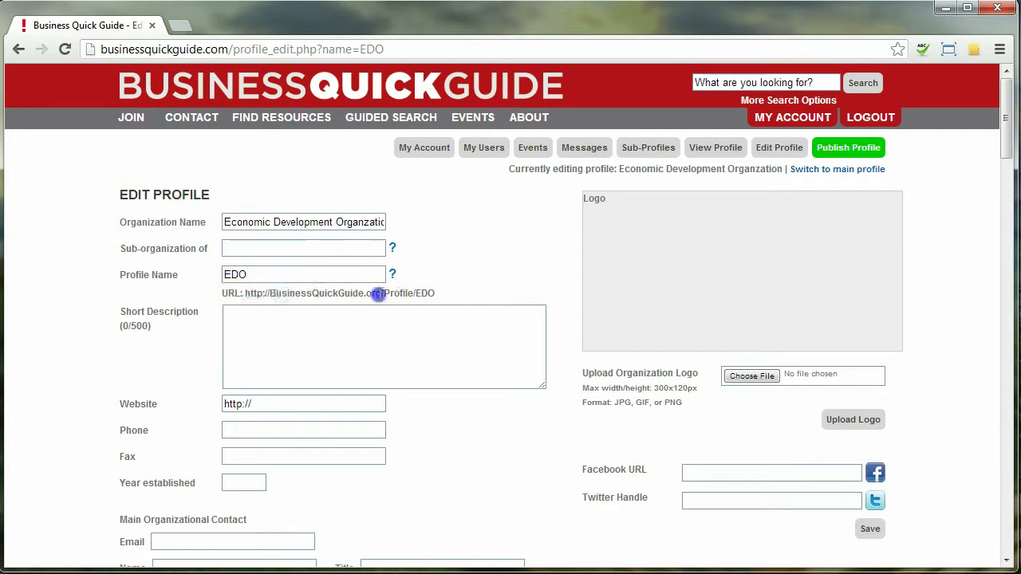
{"action": "left_click_drag", "start_coordinate": [436, 295], "coordinate": [292, 292]}
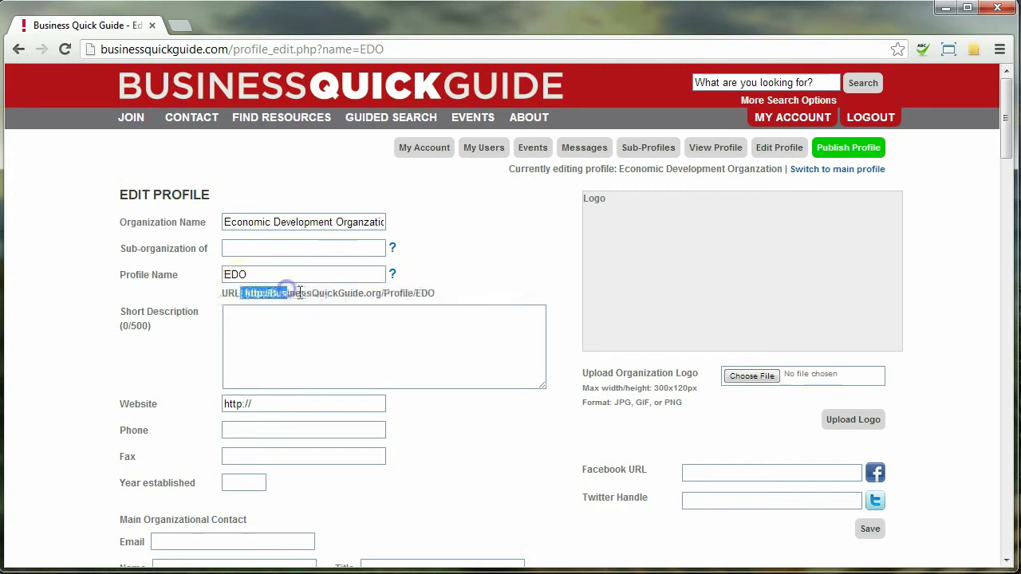
{"action": "left_click", "coordinate": [299, 291]}
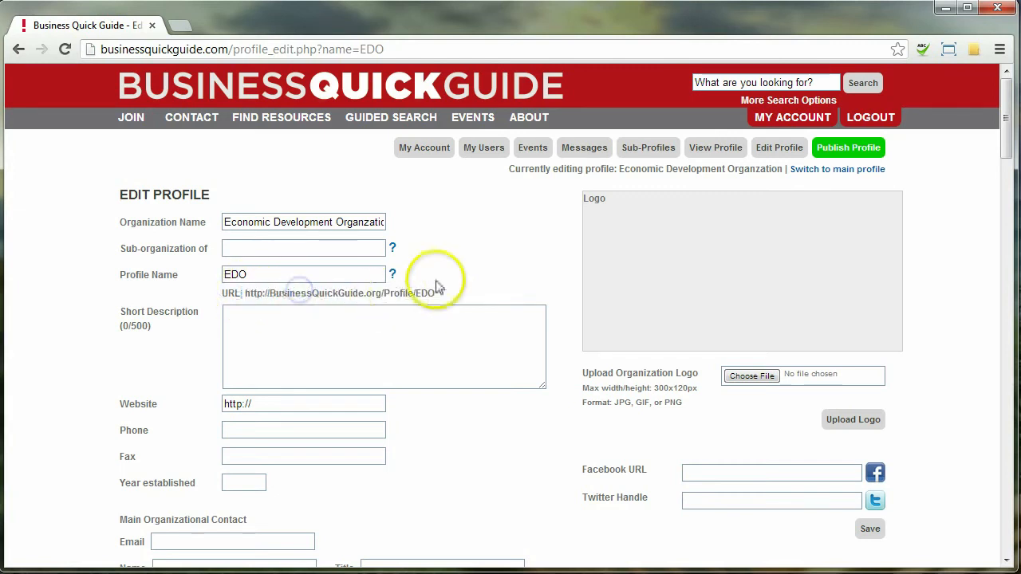
{"action": "left_click", "coordinate": [229, 274]}
{"action": "left_click_drag", "start_coordinate": [229, 274], "coordinate": [249, 274]}
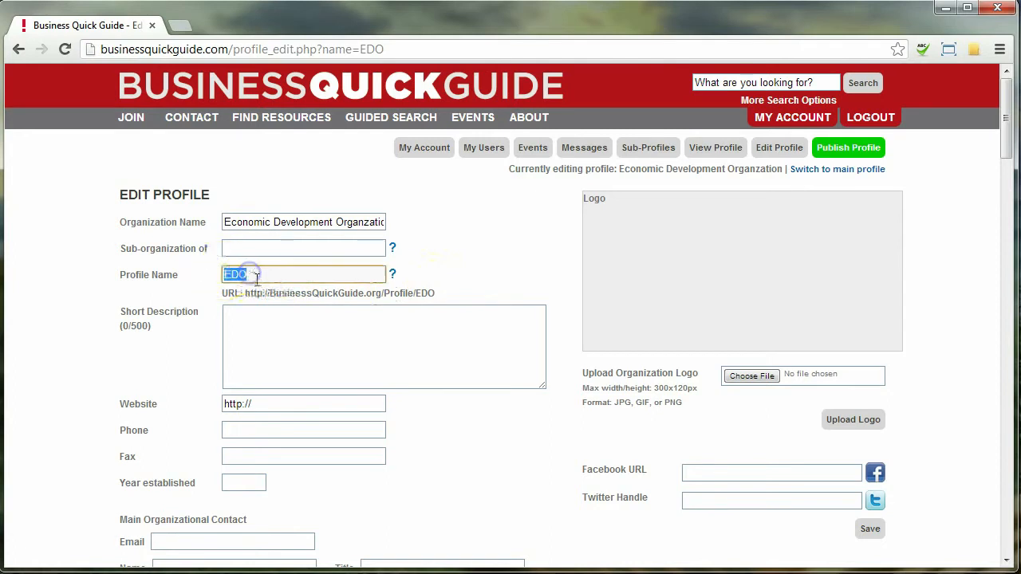
{"action": "left_click", "coordinate": [410, 293]}
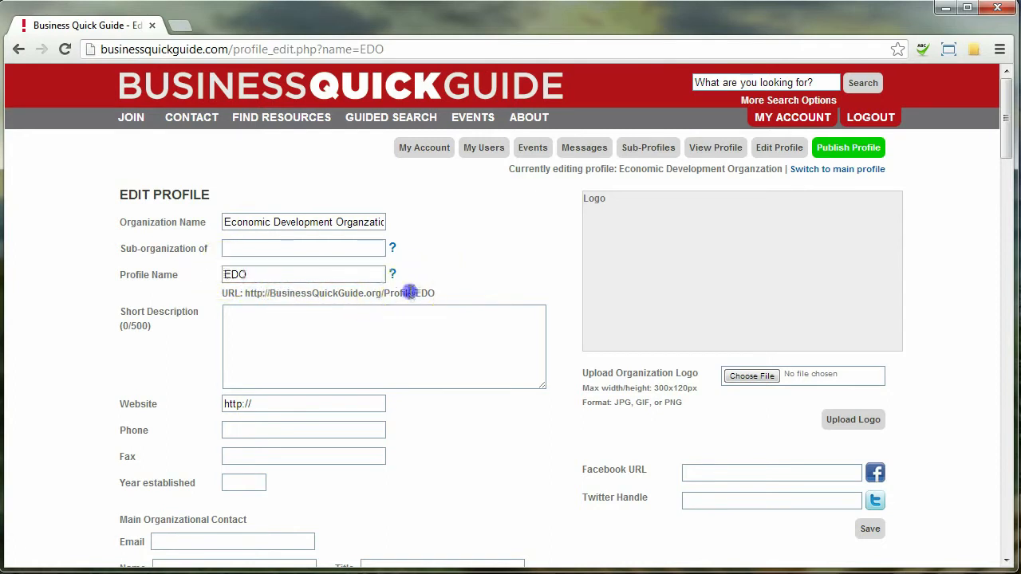
{"action": "left_click", "coordinate": [247, 294]}
{"action": "left_click_drag", "start_coordinate": [244, 294], "coordinate": [428, 290]}
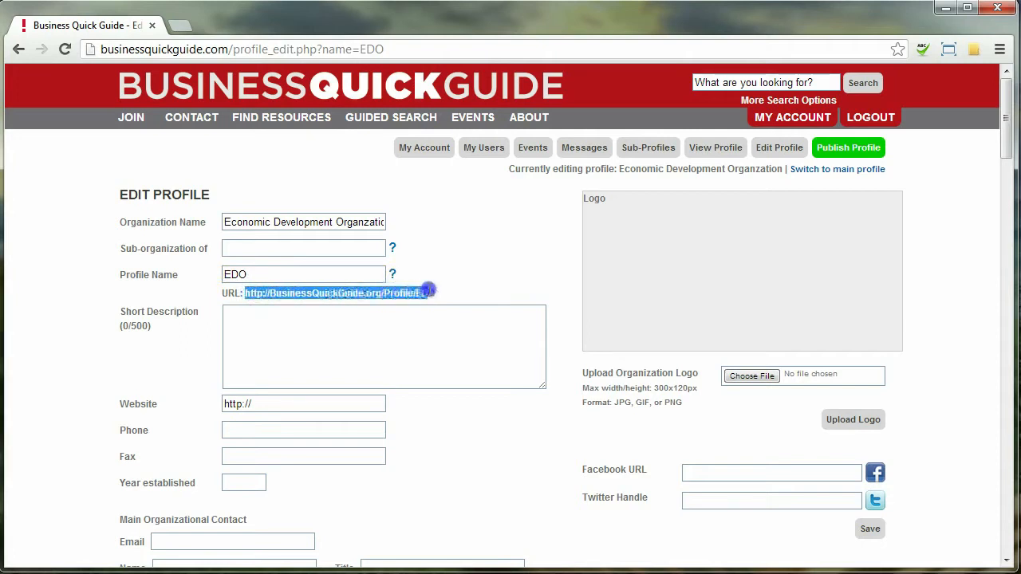
{"action": "left_click", "coordinate": [391, 332]}
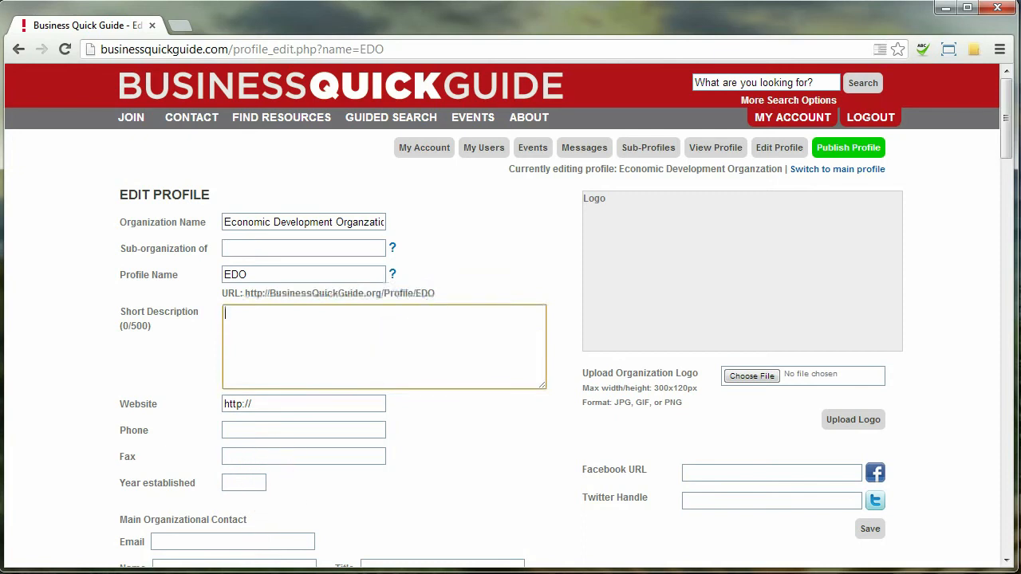
Step: Enter the description 'This is our Economic Development' and the website edo.org
{"action": "type", "text": "This is our Econom"}
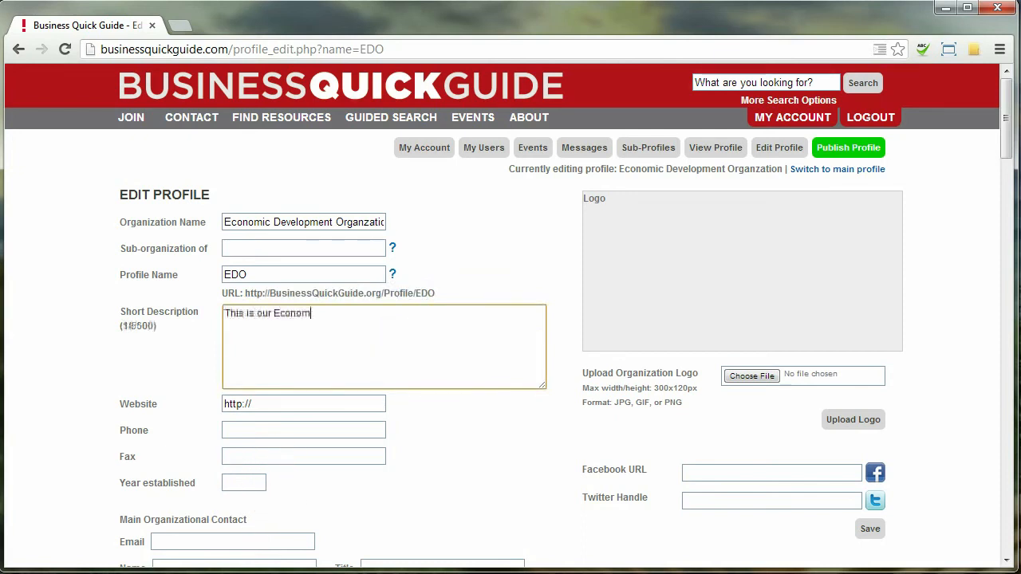
{"action": "type", "text": "ic Development Organization."}
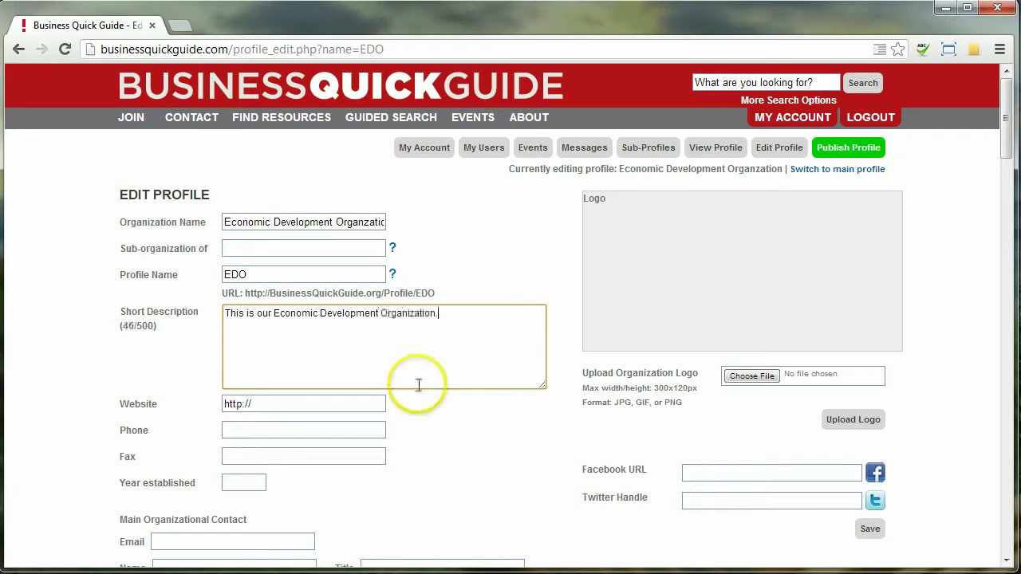
{"action": "left_click", "coordinate": [373, 405]}
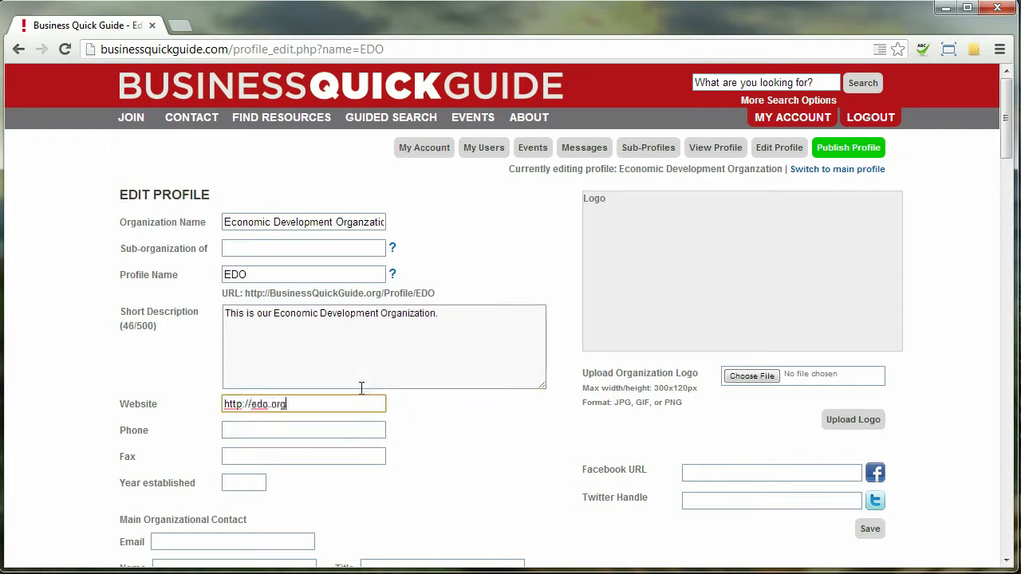
{"action": "type", "text": "edo.org"}
Step: Enter the organization's phone and fax numbers and set Year established to 2013
{"action": "left_click", "coordinate": [319, 428]}
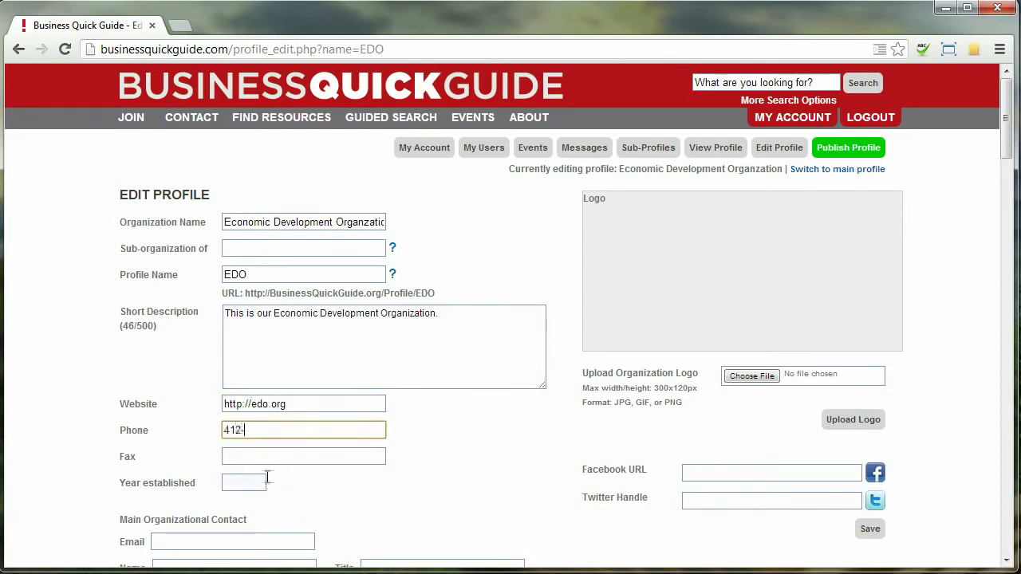
{"action": "type", "text": "412-555-1212"}
{"action": "key", "text": "Tab"}
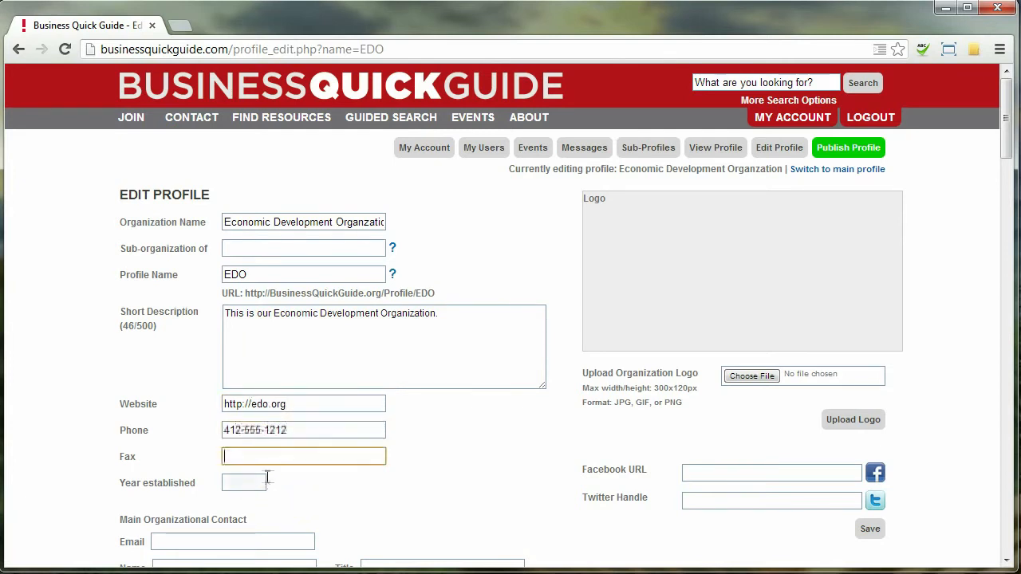
{"action": "type", "text": "412-555-1313"}
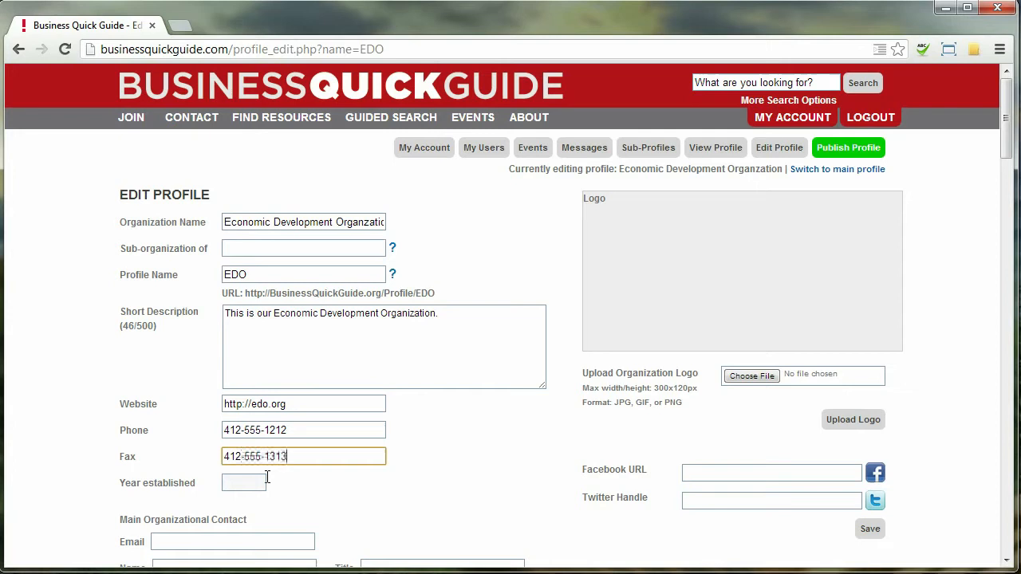
{"action": "left_click", "coordinate": [267, 477]}
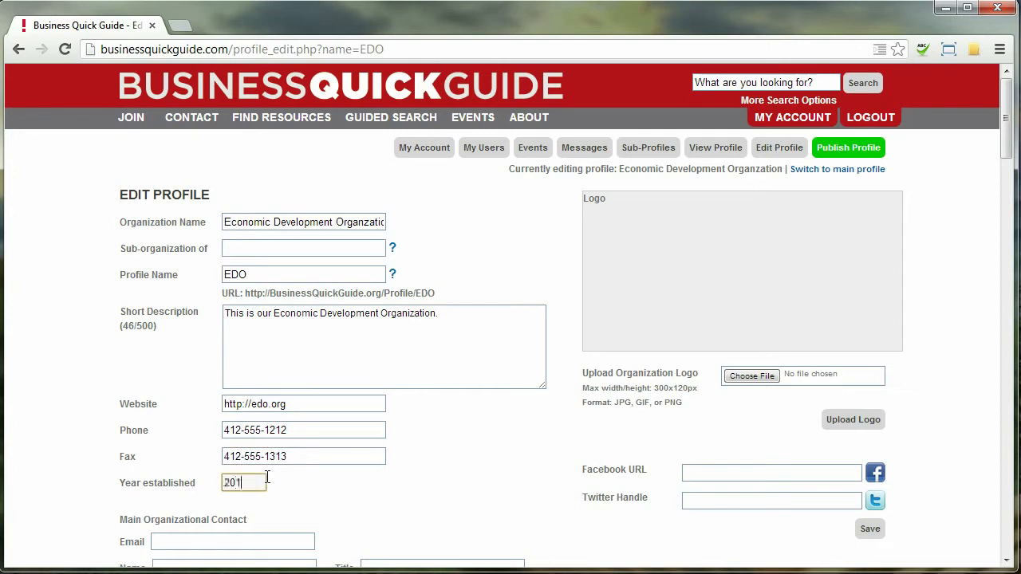
{"action": "key", "text": "Tab"}
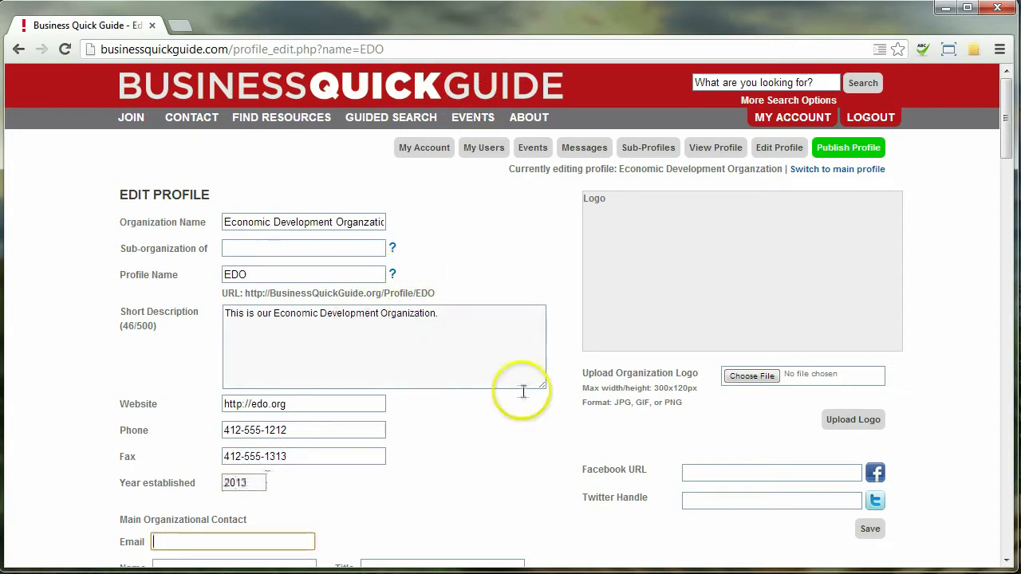
Step: Enter the main contact's e-mail, name and title President, plus the organizational leader's name, then save
{"action": "scroll", "coordinate": [529, 376], "scroll_direction": "down", "scroll_amount": 3}
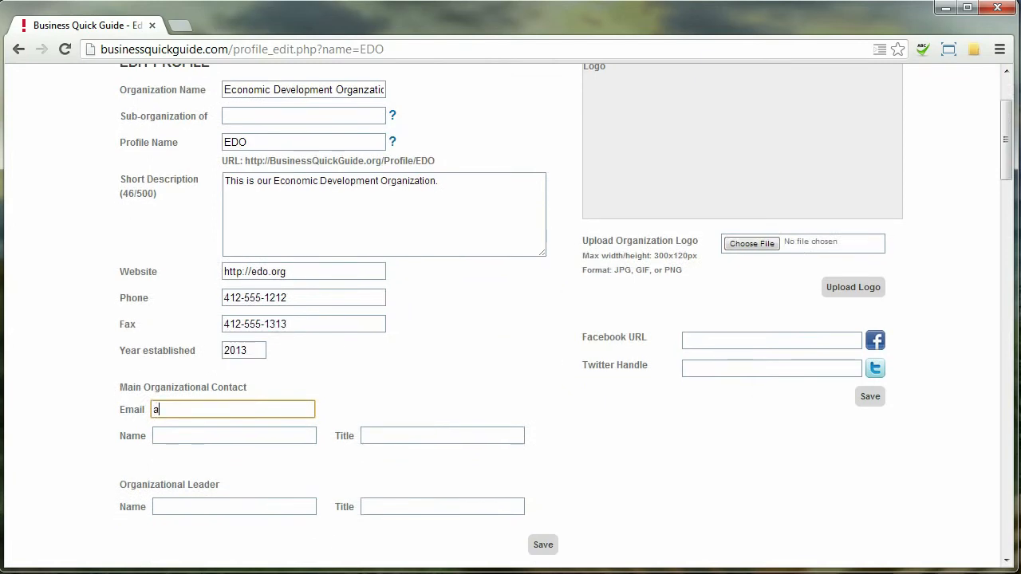
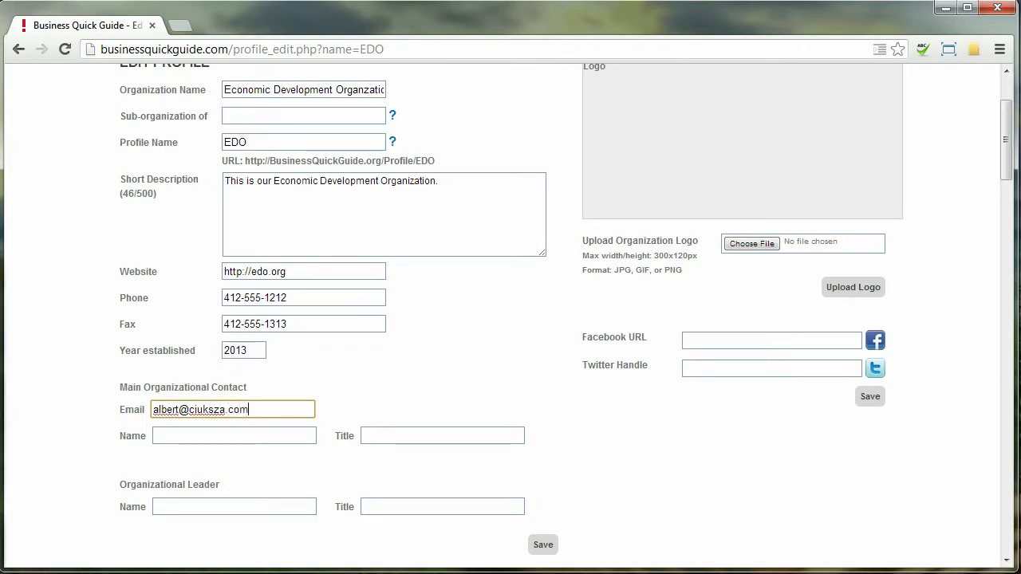
{"action": "key", "text": "Tab"}
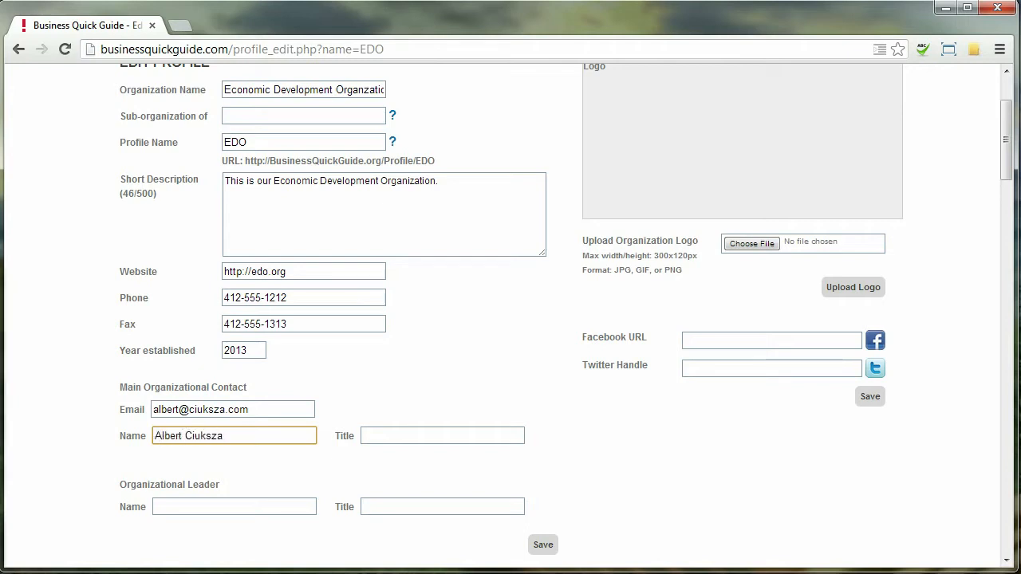
{"action": "type", "text": "Jr."}
{"action": "key", "text": "Tab"}
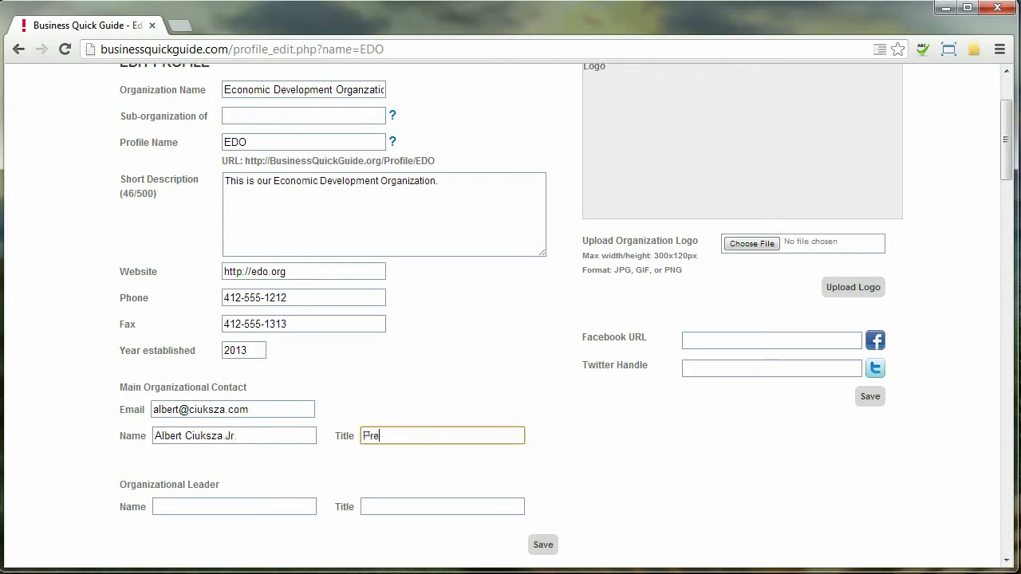
{"action": "type", "text": "President"}
{"action": "key", "text": "Tab"}
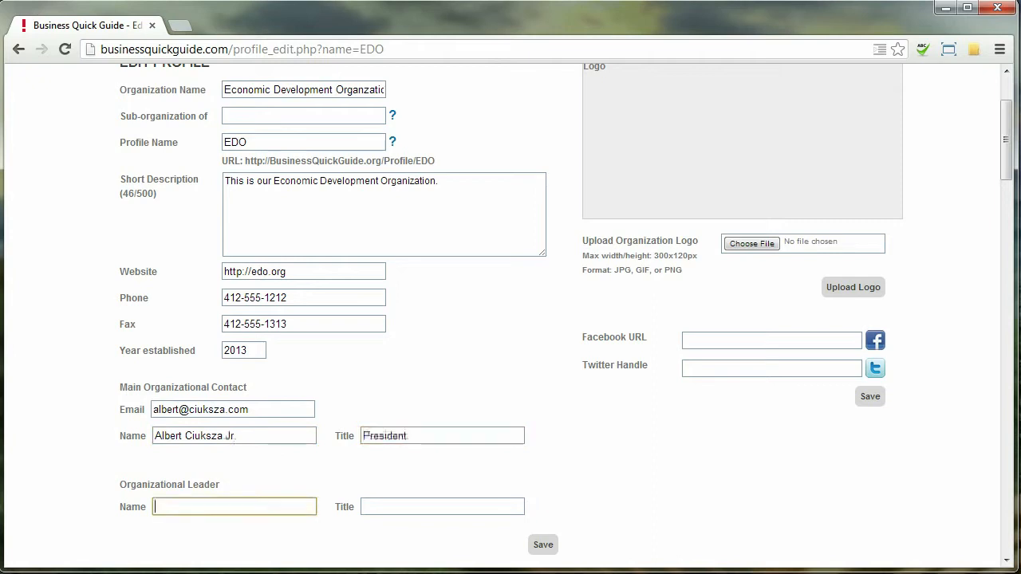
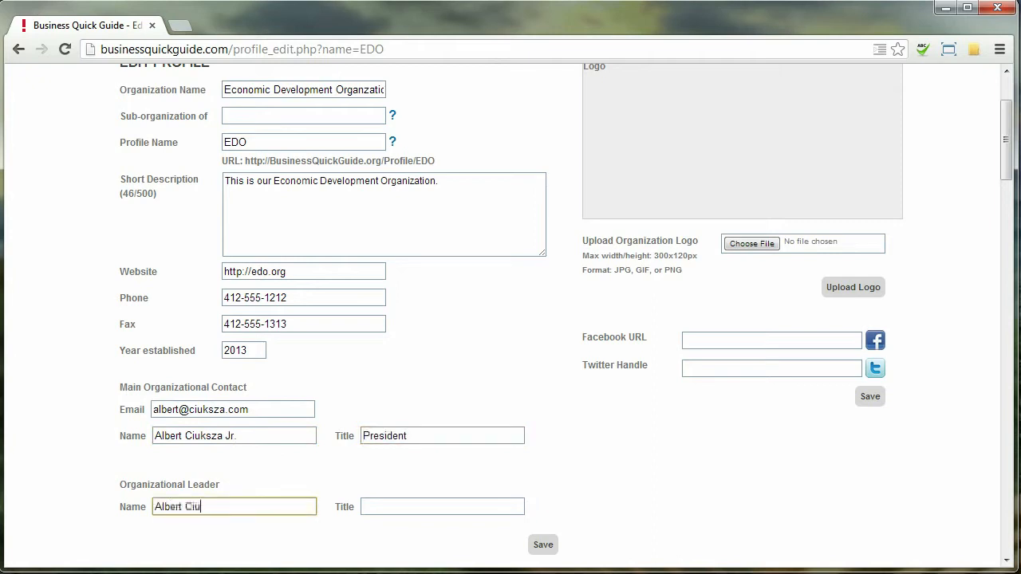
{"action": "key", "text": "Tab"}
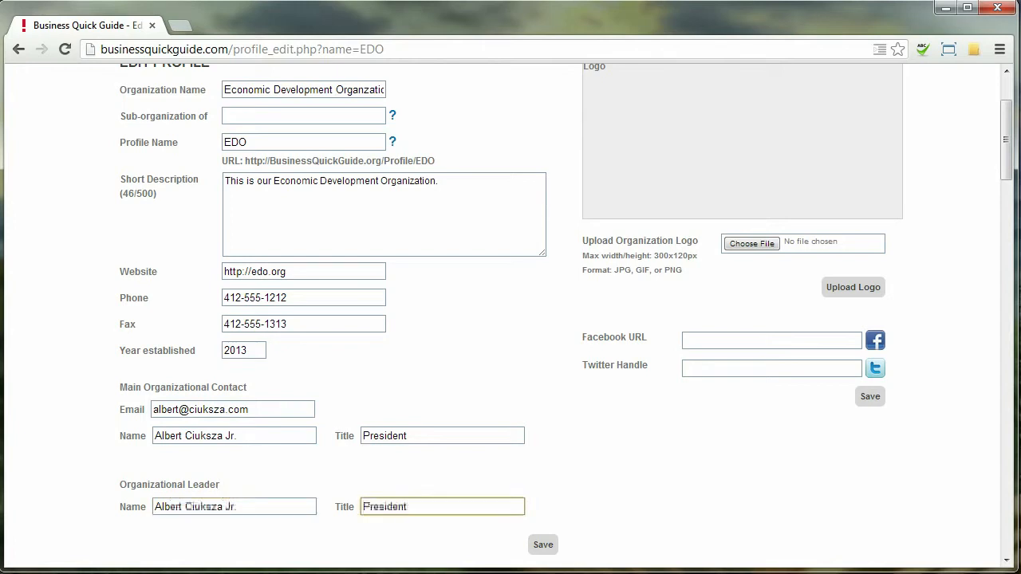
{"action": "left_click", "coordinate": [543, 545]}
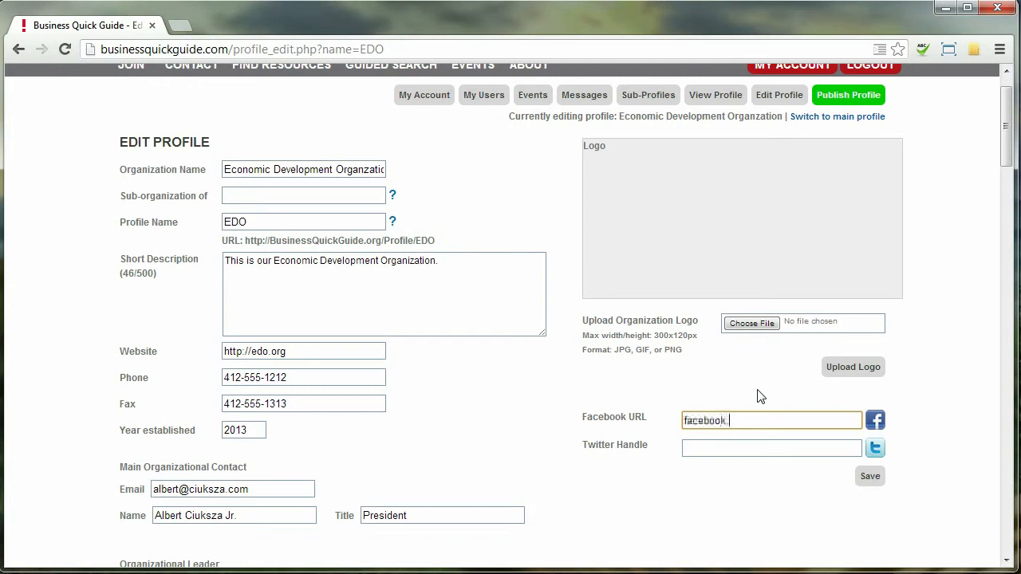
{"action": "type", "text": "om/edo"}
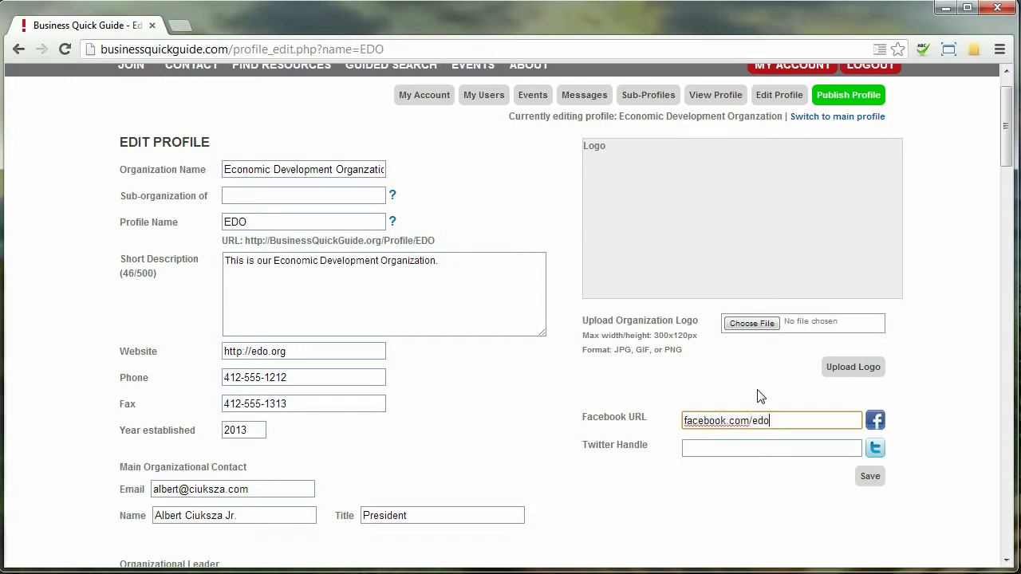
{"action": "key", "text": "Tab"}
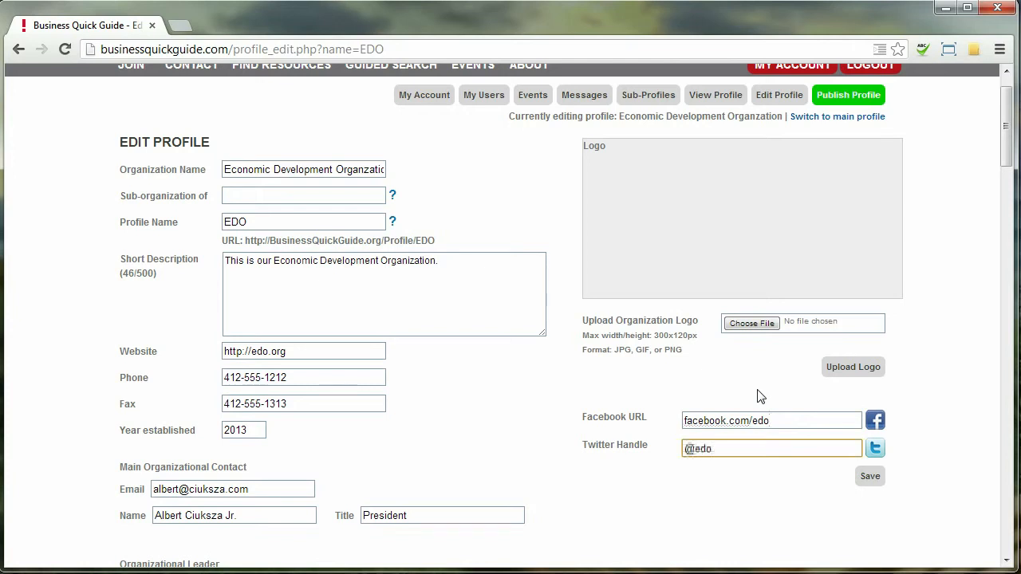
{"action": "left_click", "coordinate": [866, 477]}
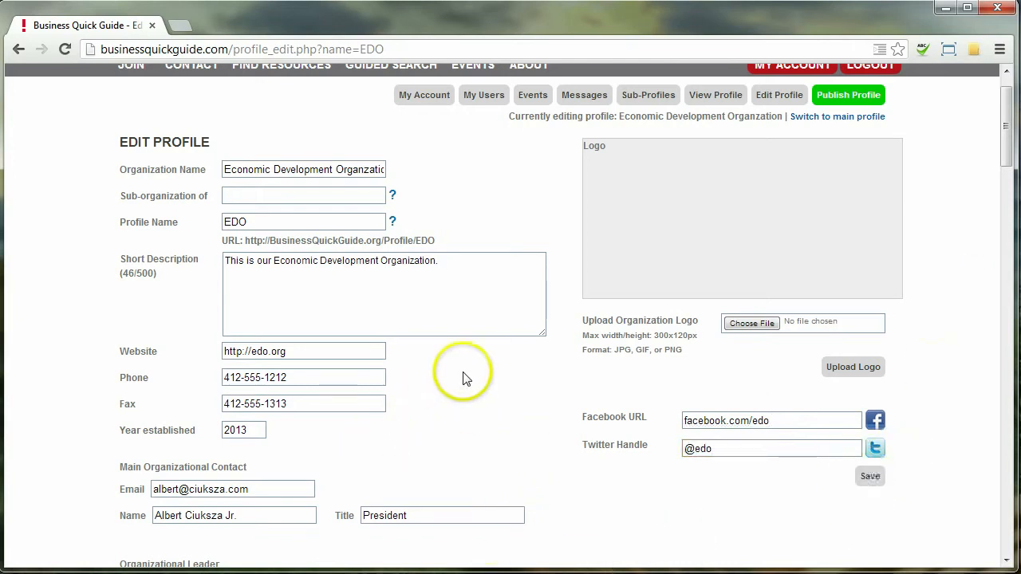
Step: Choose edologo.jpg and upload it so the EDOLOGO logo shows on the profile
{"action": "left_click", "coordinate": [754, 323]}
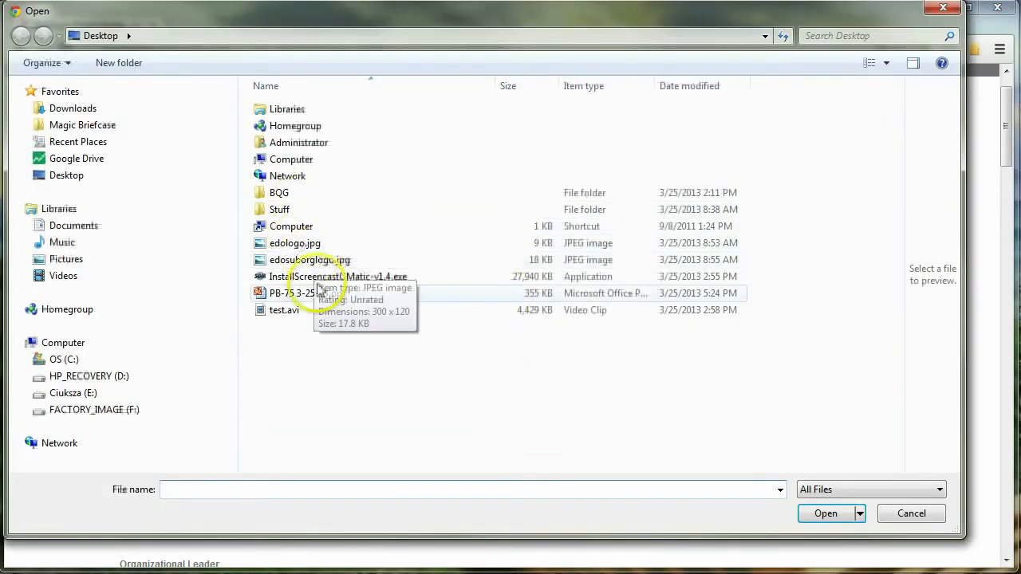
{"action": "left_click", "coordinate": [303, 243]}
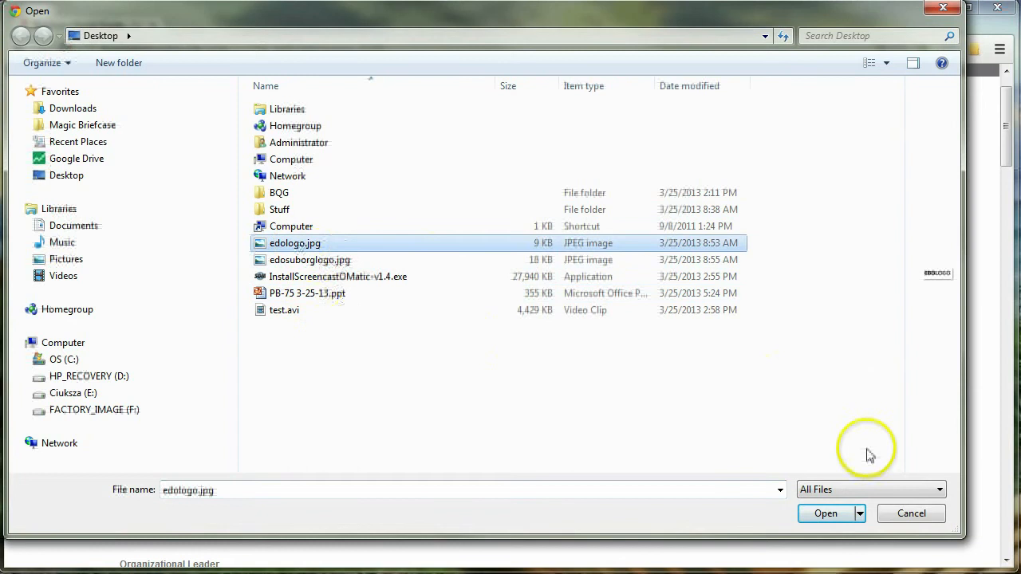
{"action": "left_click", "coordinate": [826, 514]}
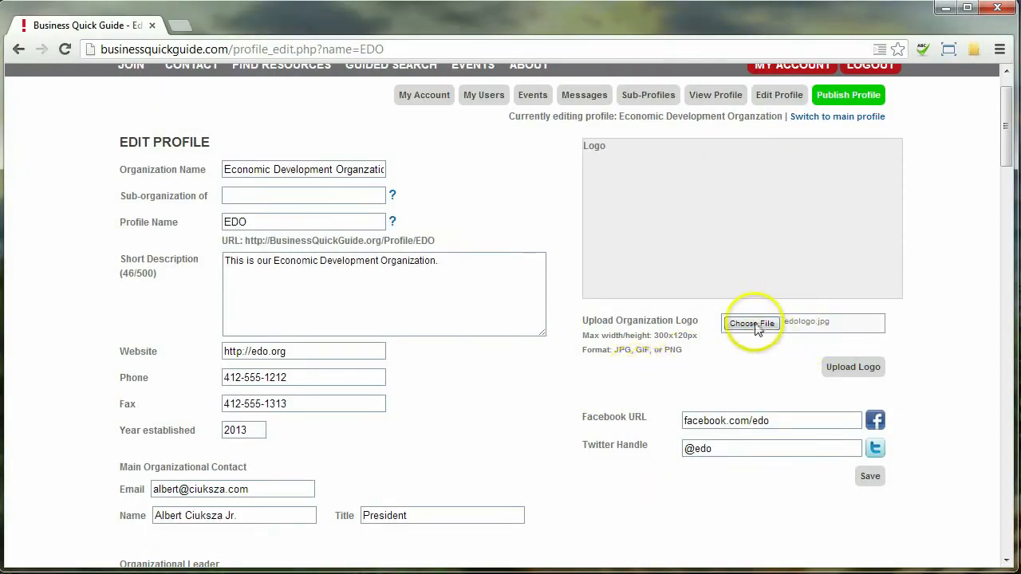
{"action": "left_click", "coordinate": [852, 368]}
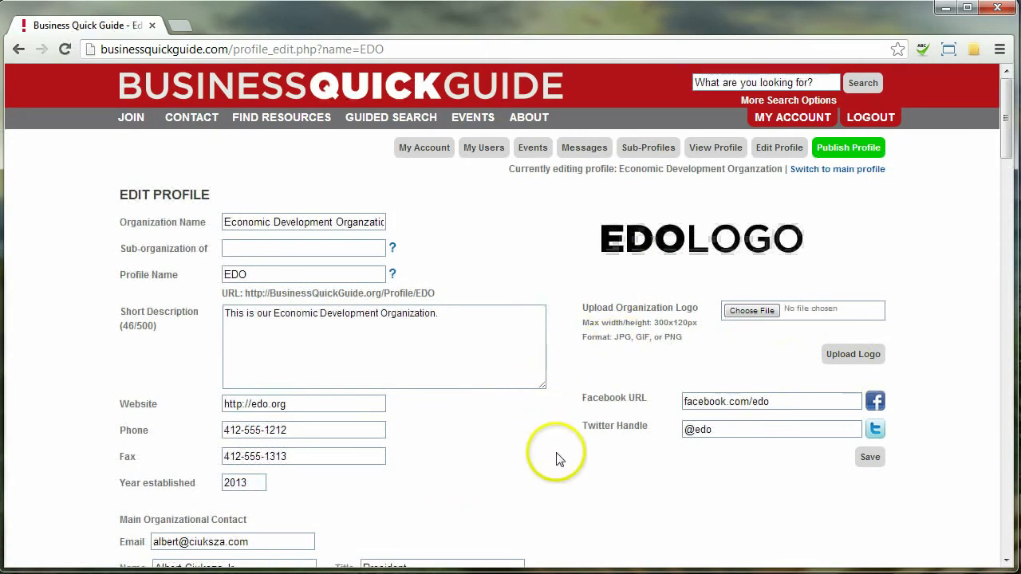
{"action": "scroll", "coordinate": [548, 433], "scroll_direction": "down", "scroll_amount": 1}
{"action": "scroll", "coordinate": [558, 427], "scroll_direction": "down", "scroll_amount": 1}
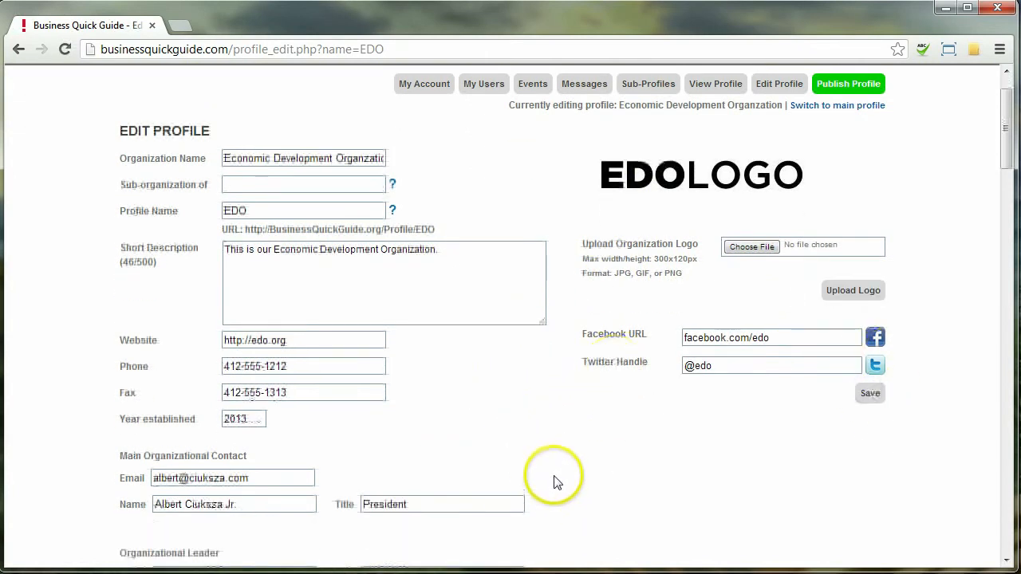
{"action": "scroll", "coordinate": [547, 447], "scroll_direction": "down", "scroll_amount": 3}
Step: Enter the street address, city, state PA, zip code and county in the Address section
{"action": "scroll", "coordinate": [549, 416], "scroll_direction": "down", "scroll_amount": 9}
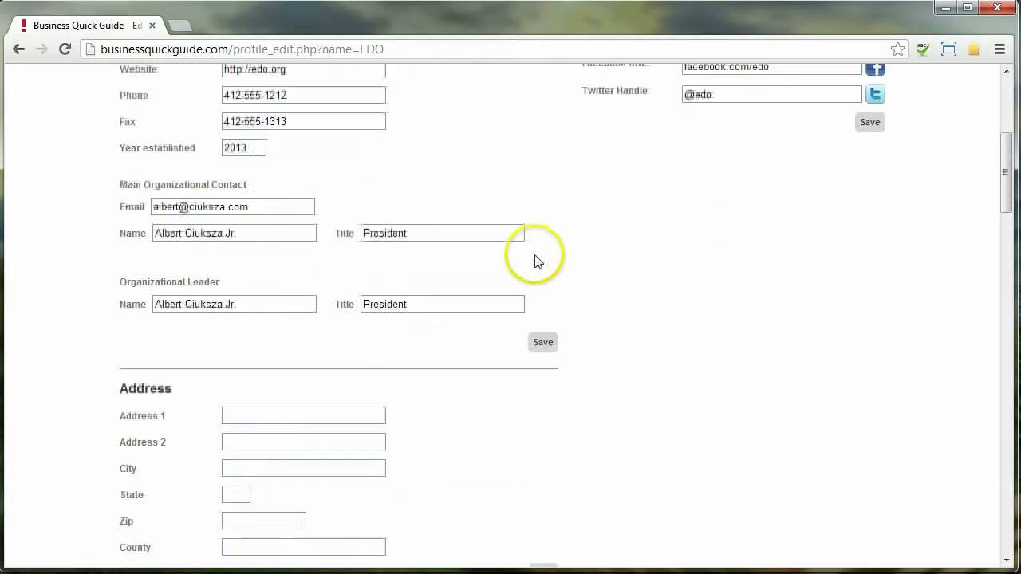
{"action": "left_click", "coordinate": [293, 292]}
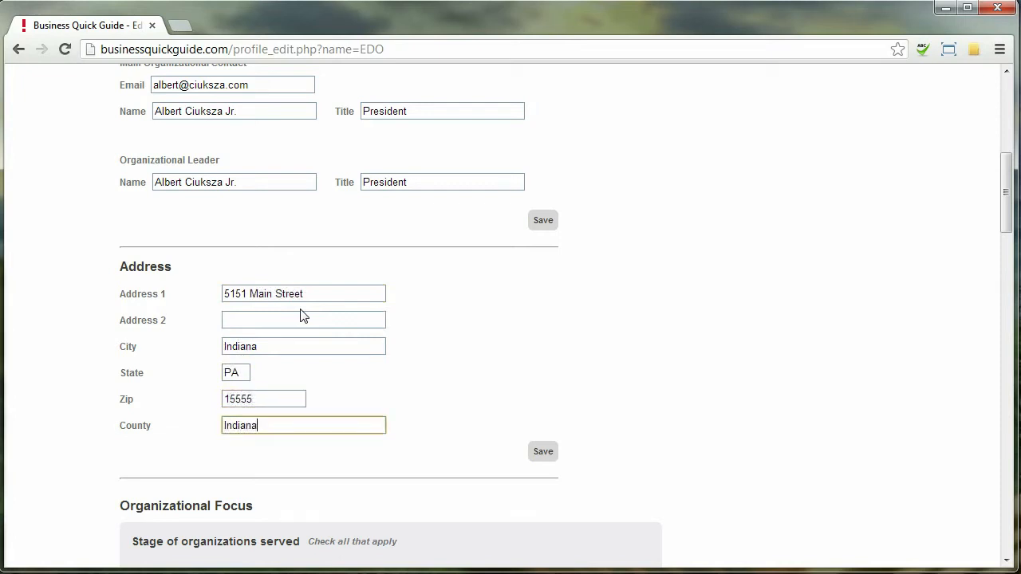
{"action": "double_click", "coordinate": [247, 400]}
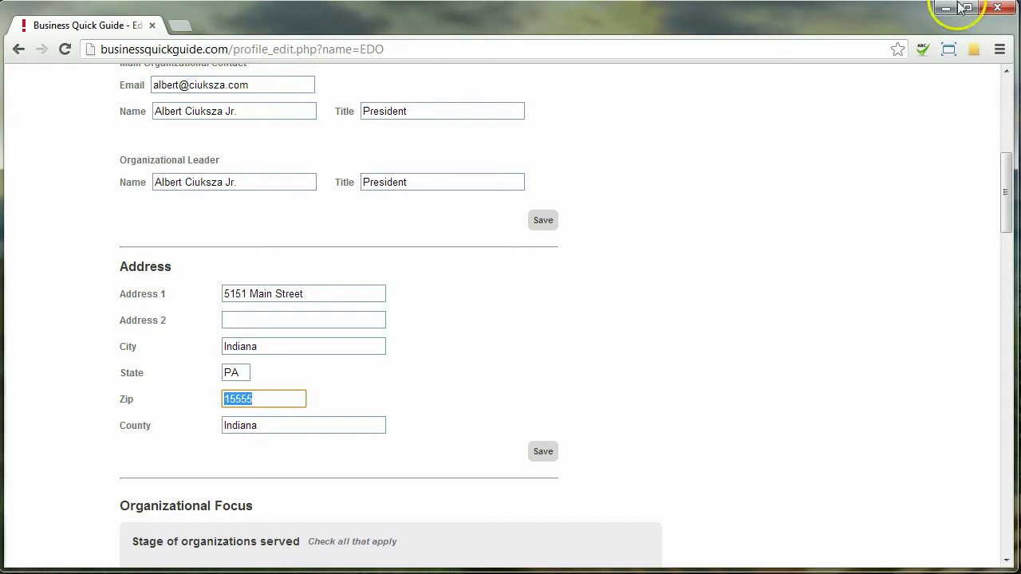
{"action": "left_click_drag", "start_coordinate": [1006, 178], "coordinate": [1008, 227]}
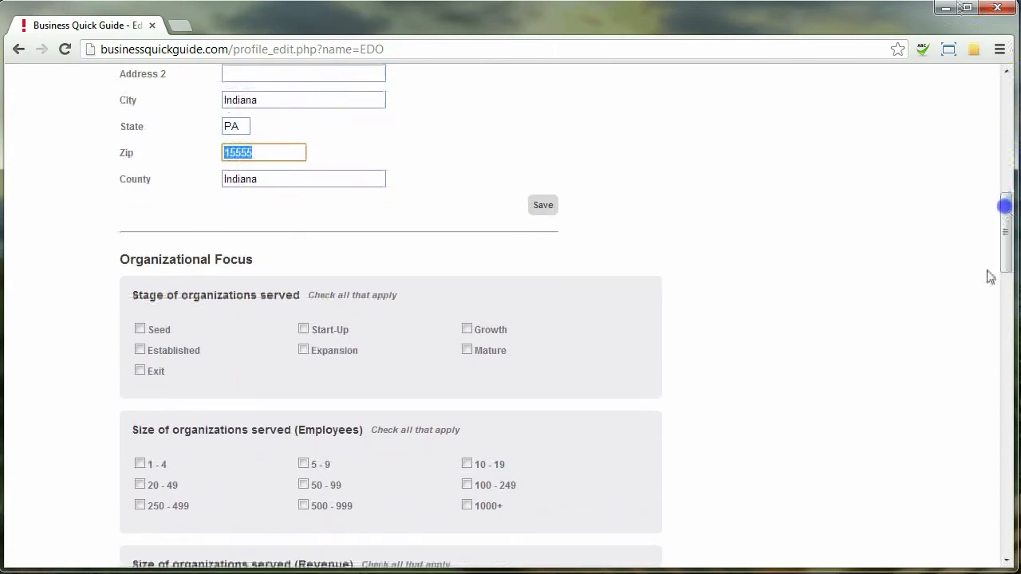
Step: Check stages Seed, Start-Up, Growth and employee sizes 1-4, 5-9, 10-19, 20-49
{"action": "left_click", "coordinate": [139, 329]}
{"action": "left_click", "coordinate": [303, 330]}
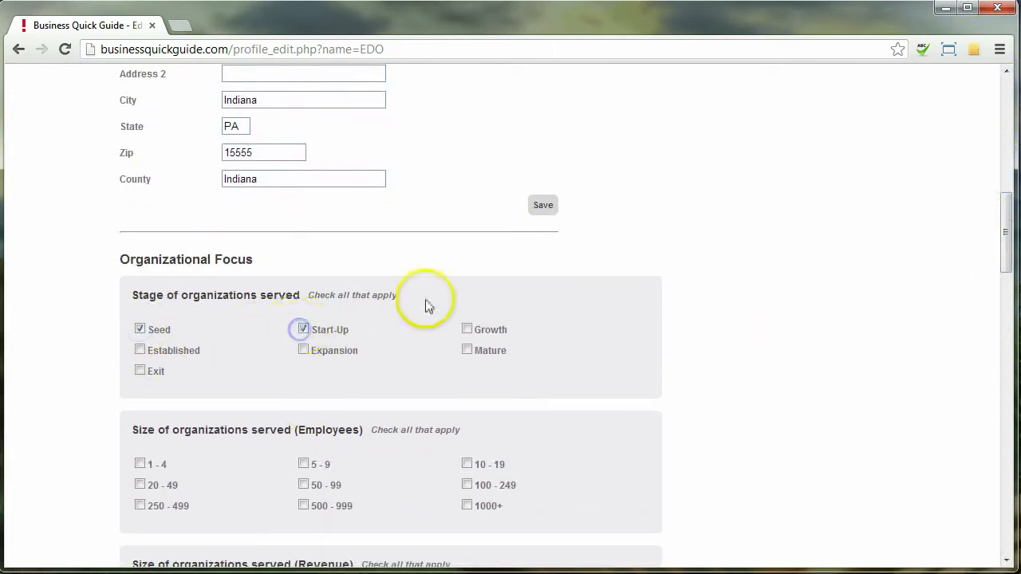
{"action": "left_click", "coordinate": [480, 335]}
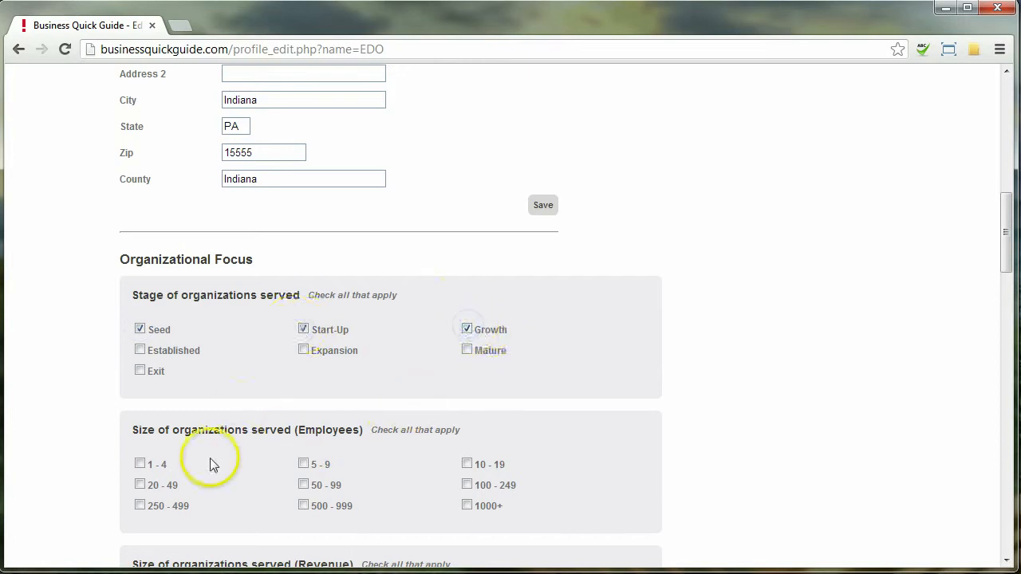
{"action": "left_click", "coordinate": [141, 465]}
{"action": "left_click", "coordinate": [303, 466]}
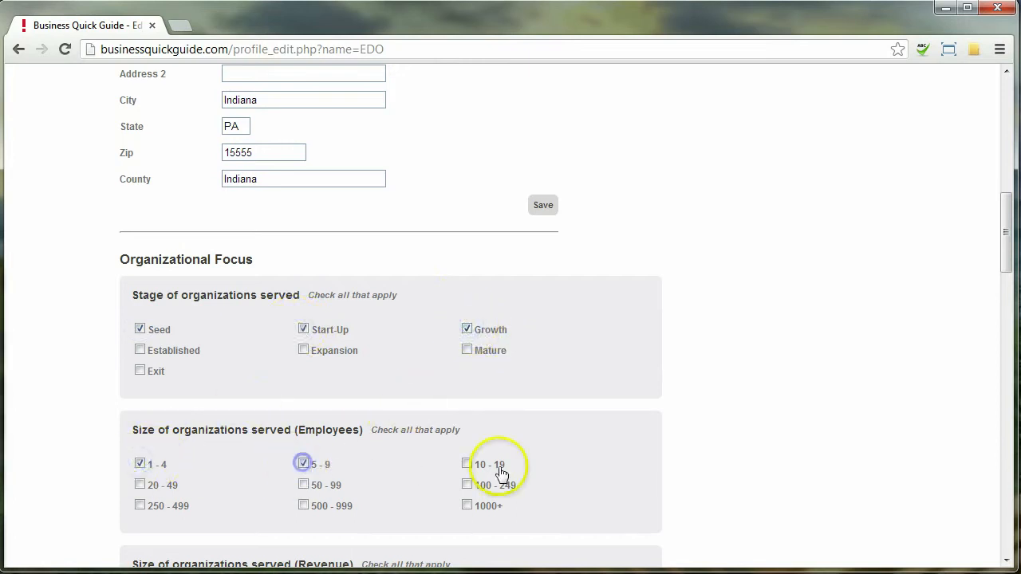
{"action": "left_click", "coordinate": [467, 464]}
{"action": "left_click", "coordinate": [140, 486]}
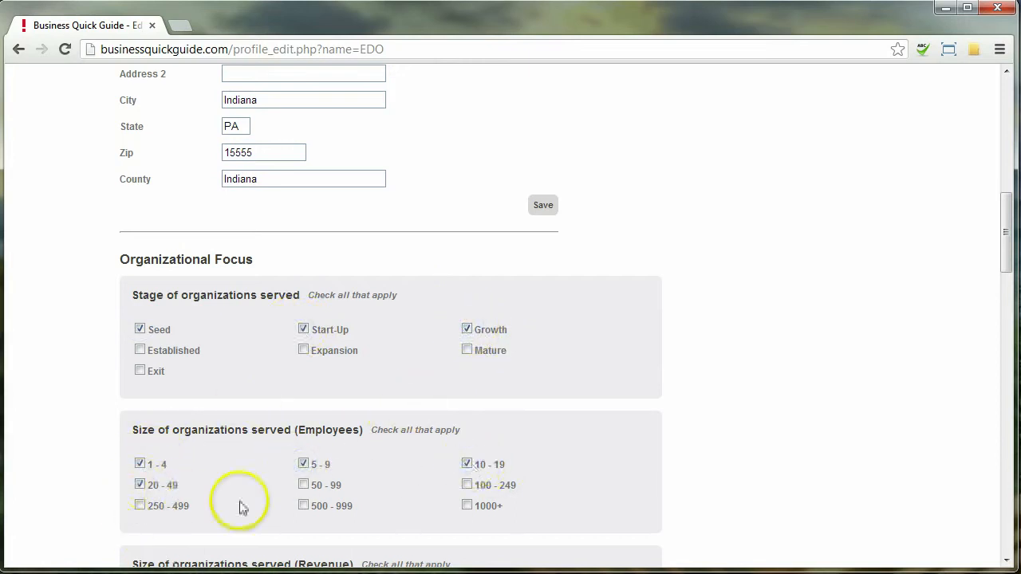
Step: Check revenue ranges No revenue, $250,000-$500,000, $500,000-$999,999 and $1,000,000-$4,999,999
{"action": "scroll", "coordinate": [239, 506], "scroll_direction": "down", "scroll_amount": 3}
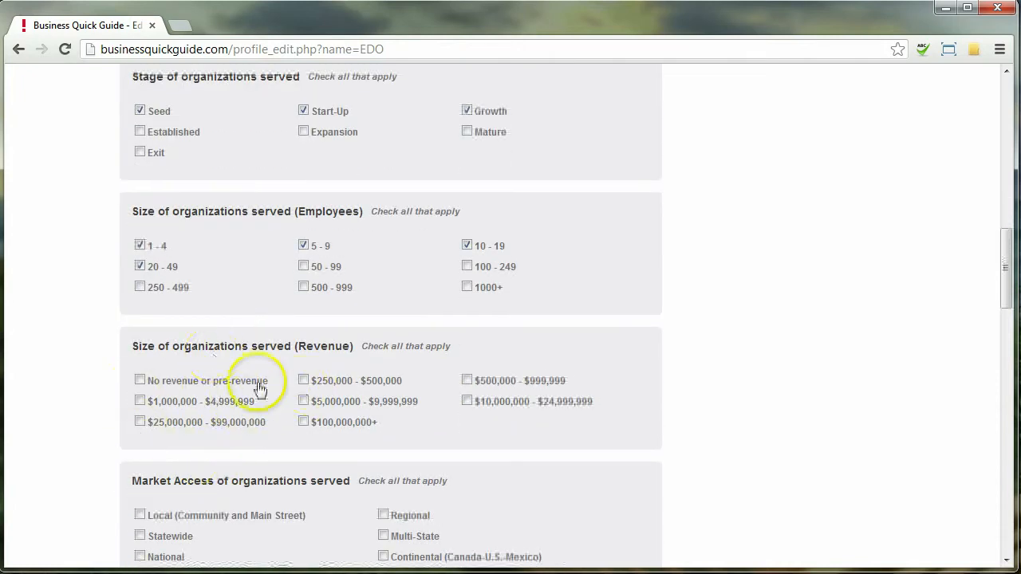
{"action": "left_click", "coordinate": [139, 380]}
{"action": "left_click", "coordinate": [303, 380]}
{"action": "left_click", "coordinate": [467, 381]}
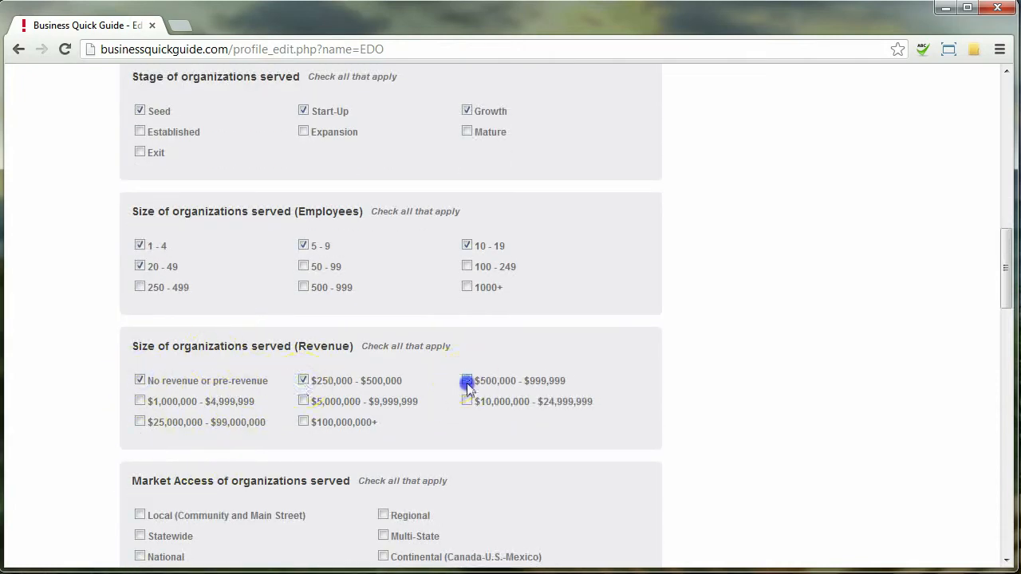
{"action": "left_click", "coordinate": [139, 401]}
Step: Check Local, Regional and International market access
{"action": "scroll", "coordinate": [291, 494], "scroll_direction": "down", "scroll_amount": 1}
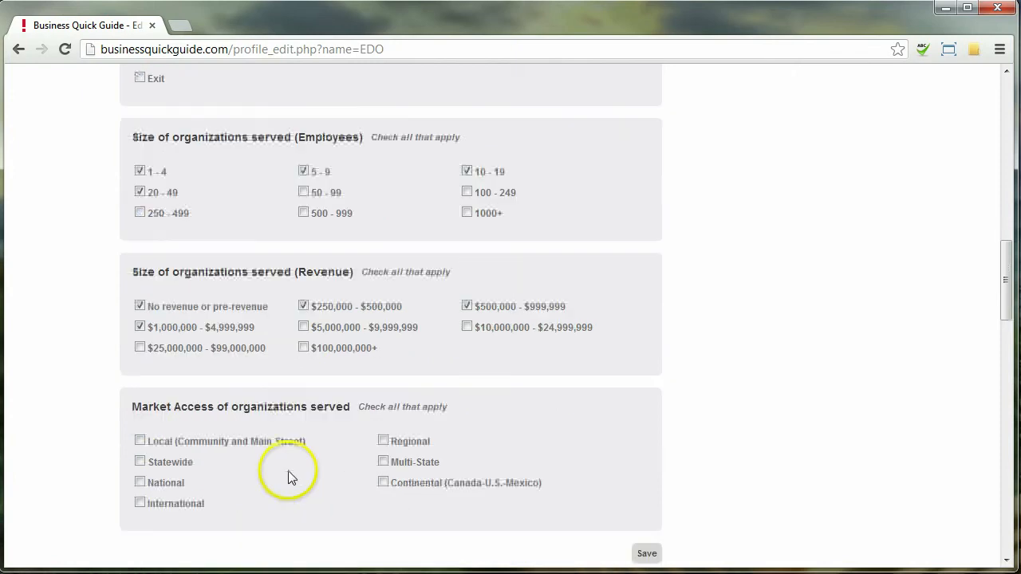
{"action": "scroll", "coordinate": [142, 478], "scroll_direction": "down", "scroll_amount": 1}
{"action": "left_click", "coordinate": [139, 393]}
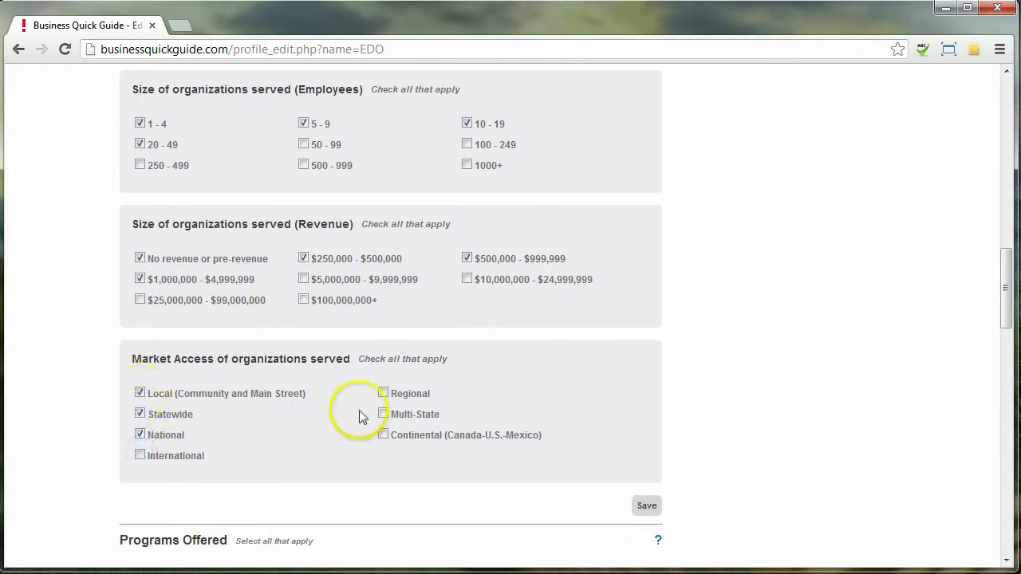
{"action": "left_click", "coordinate": [381, 393]}
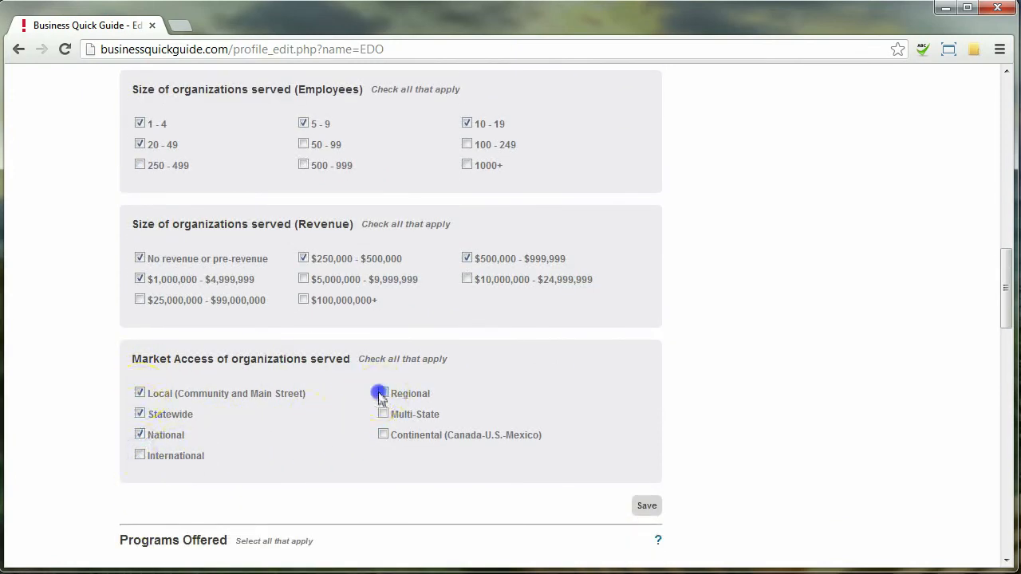
{"action": "left_click", "coordinate": [141, 455]}
Step: Offer Business Structure, Mentorship & Advising, Legal, Talent Attraction & Hiring, Lead & Pipeline Development programs, then save
{"action": "scroll", "coordinate": [119, 474], "scroll_direction": "down", "scroll_amount": 3}
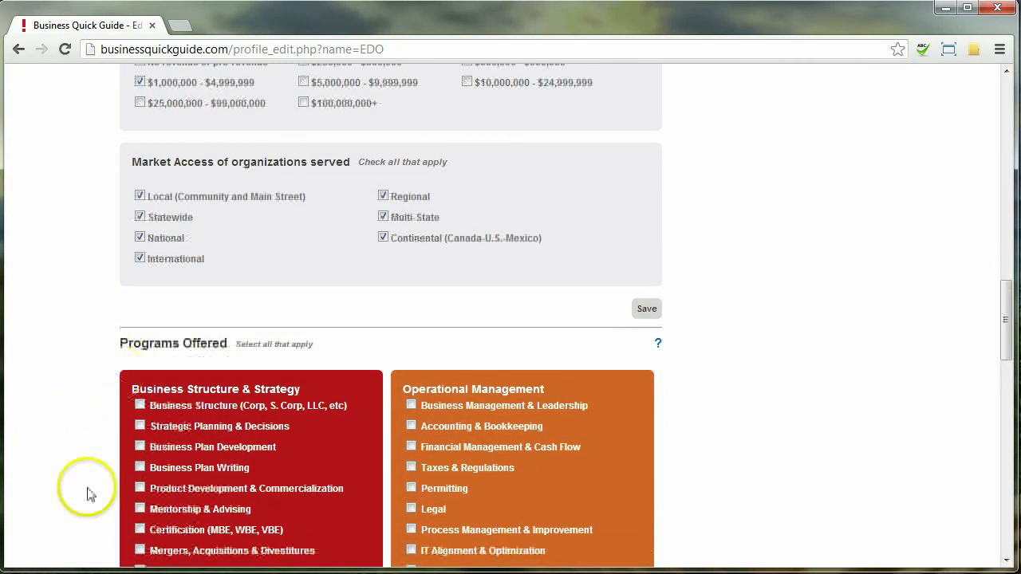
{"action": "scroll", "coordinate": [75, 406], "scroll_direction": "down", "scroll_amount": 2}
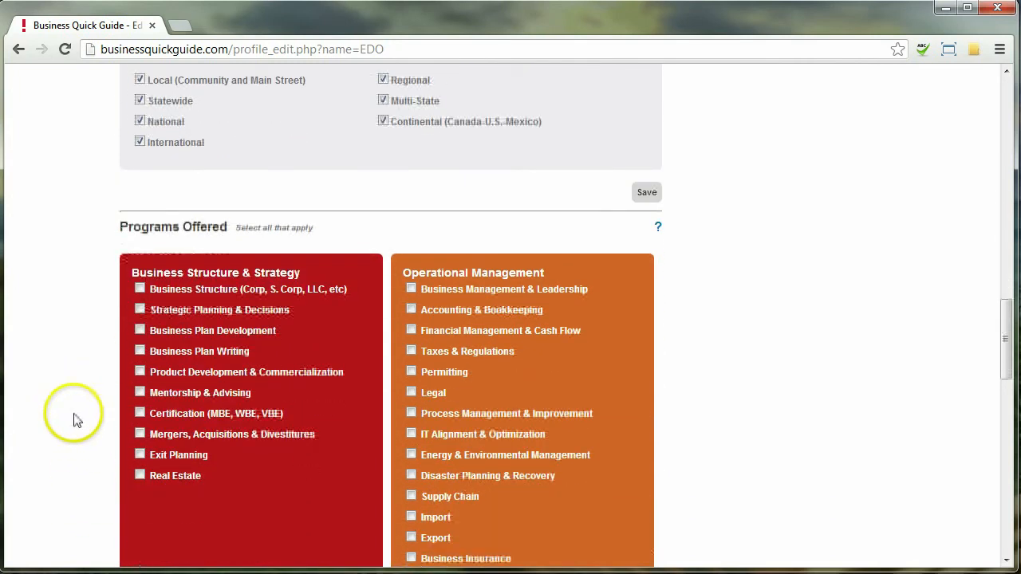
{"action": "left_click", "coordinate": [140, 289]}
{"action": "left_click", "coordinate": [139, 395]}
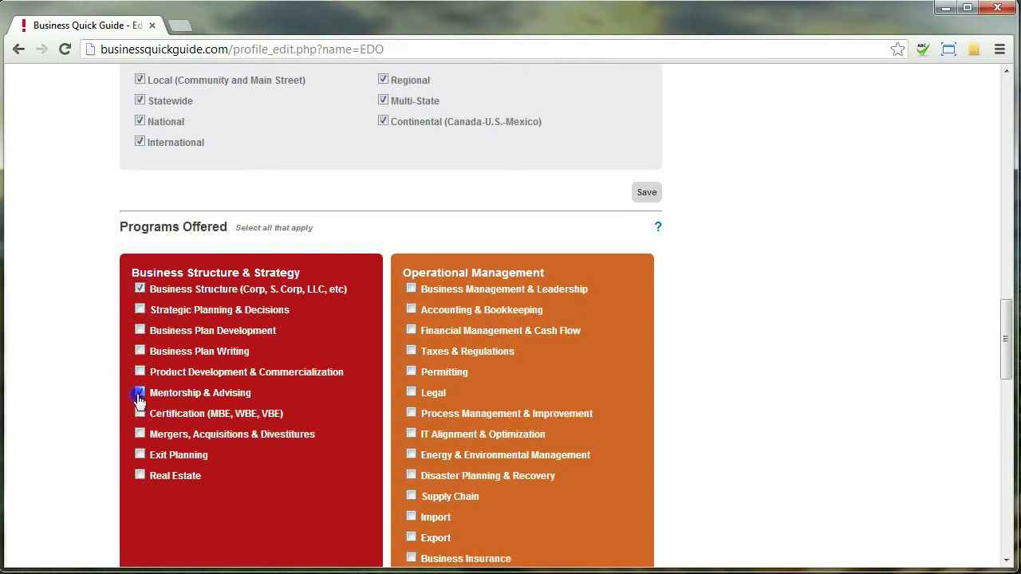
{"action": "left_click", "coordinate": [411, 392]}
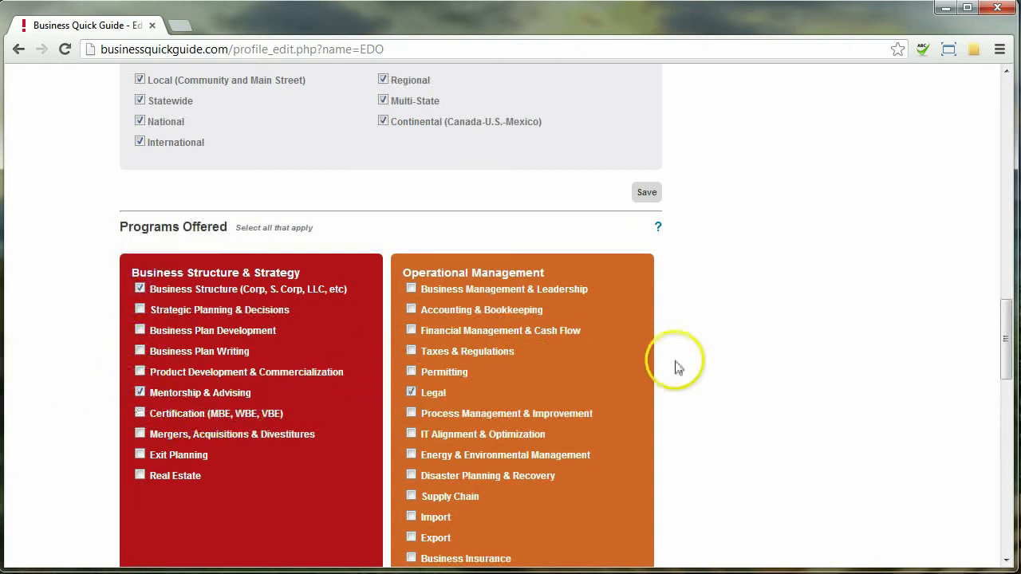
{"action": "scroll", "coordinate": [690, 304], "scroll_direction": "down", "scroll_amount": 2}
{"action": "scroll", "coordinate": [693, 263], "scroll_direction": "down", "scroll_amount": 3}
{"action": "left_click", "coordinate": [139, 343]}
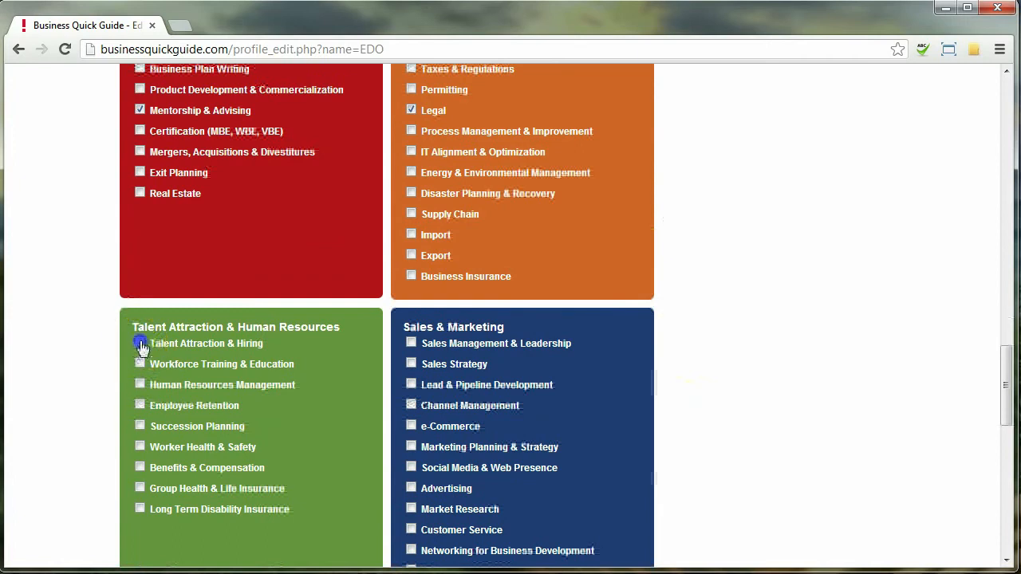
{"action": "left_click", "coordinate": [411, 385]}
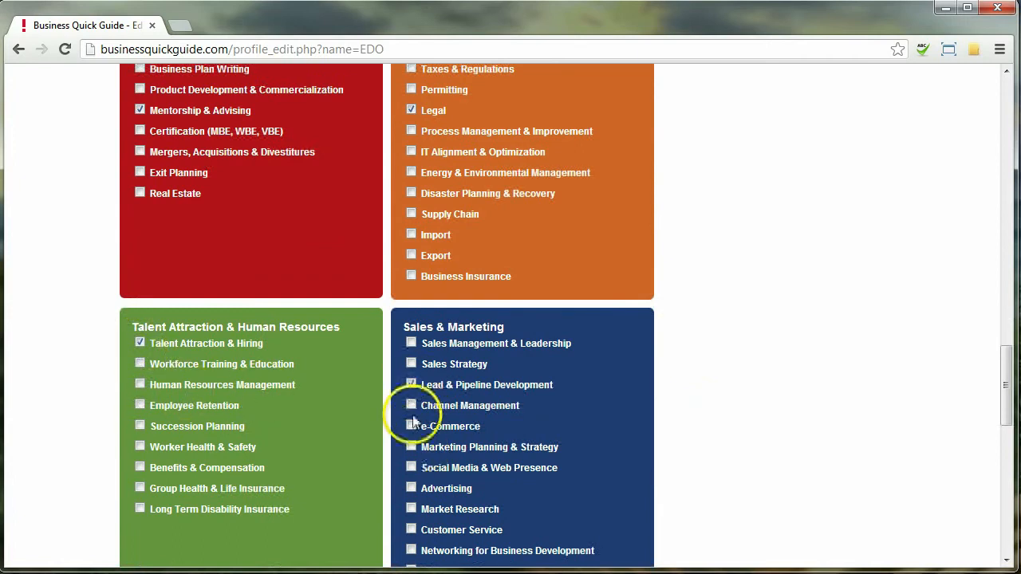
{"action": "scroll", "coordinate": [718, 343], "scroll_direction": "down", "scroll_amount": 5}
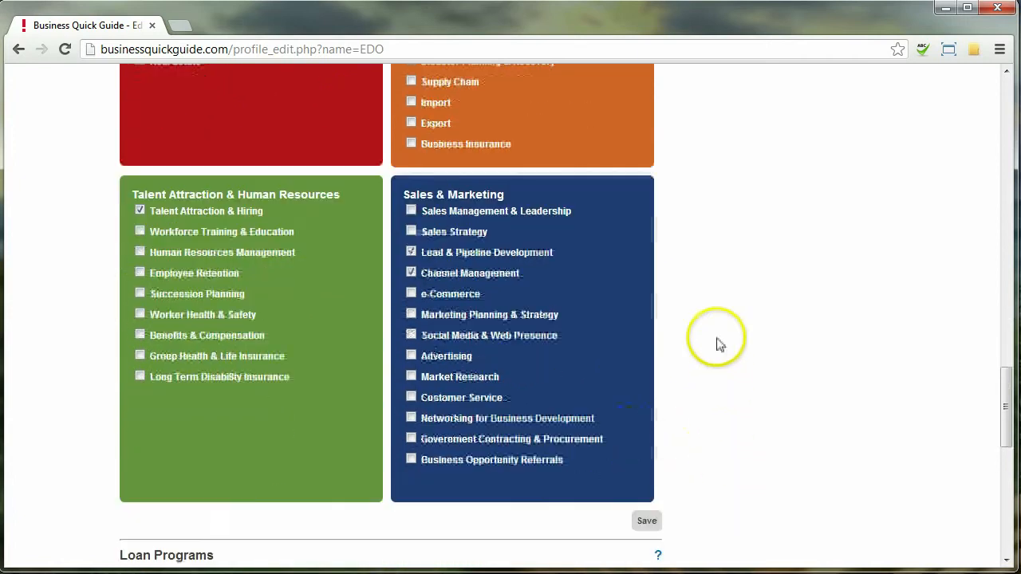
{"action": "left_click", "coordinate": [647, 329]}
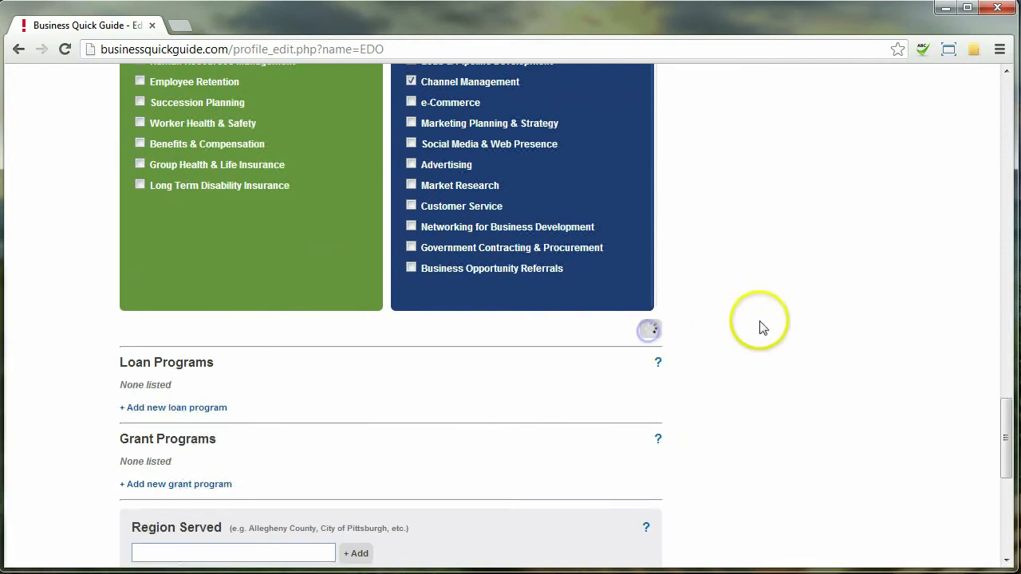
Step: Add Indiana County, Washington County and Westmoreland County to Region Served from the suggestions
{"action": "scroll", "coordinate": [822, 399], "scroll_direction": "down", "scroll_amount": 2}
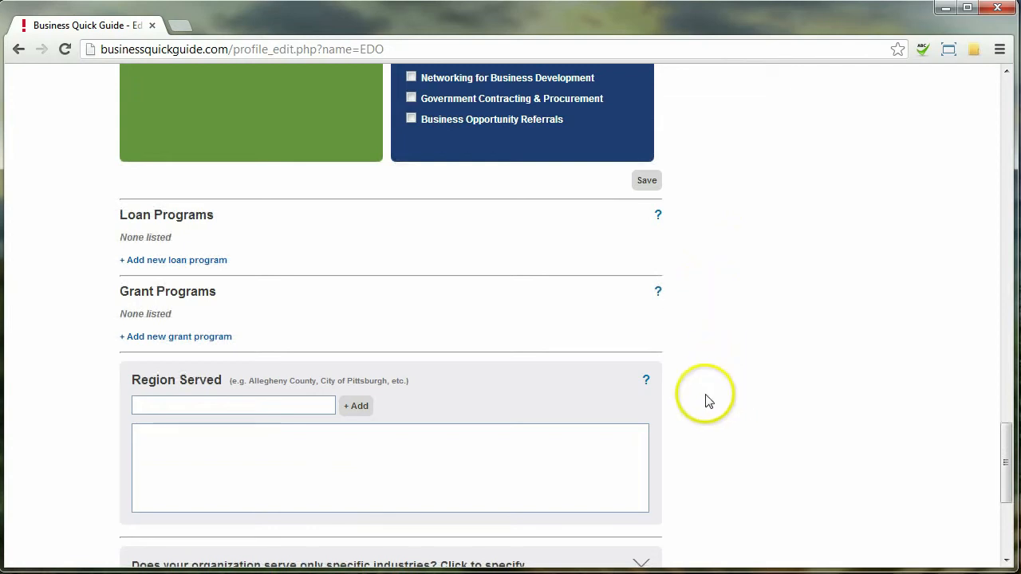
{"action": "left_click", "coordinate": [278, 405]}
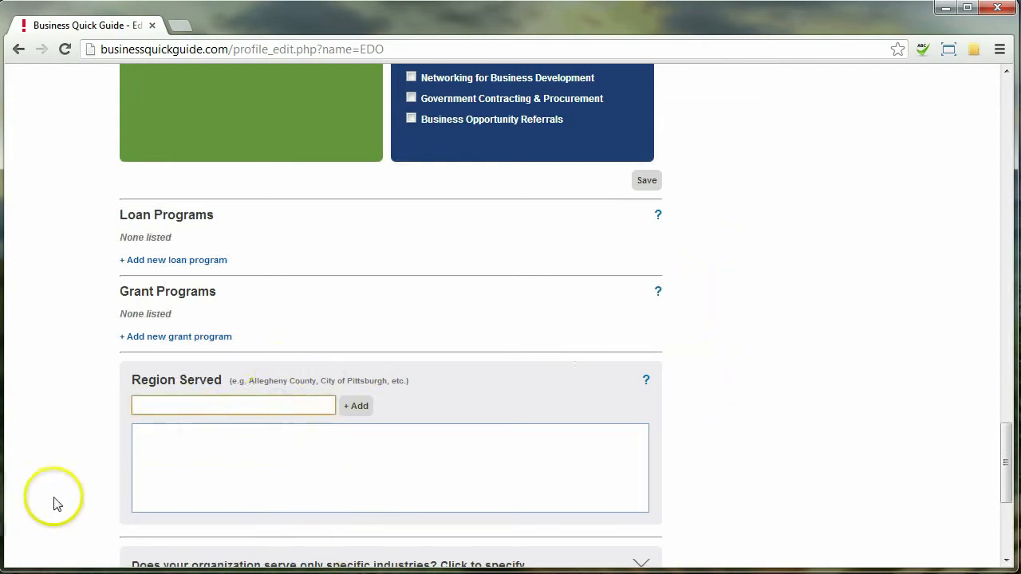
{"action": "scroll", "coordinate": [50, 500], "scroll_direction": "down", "scroll_amount": 1}
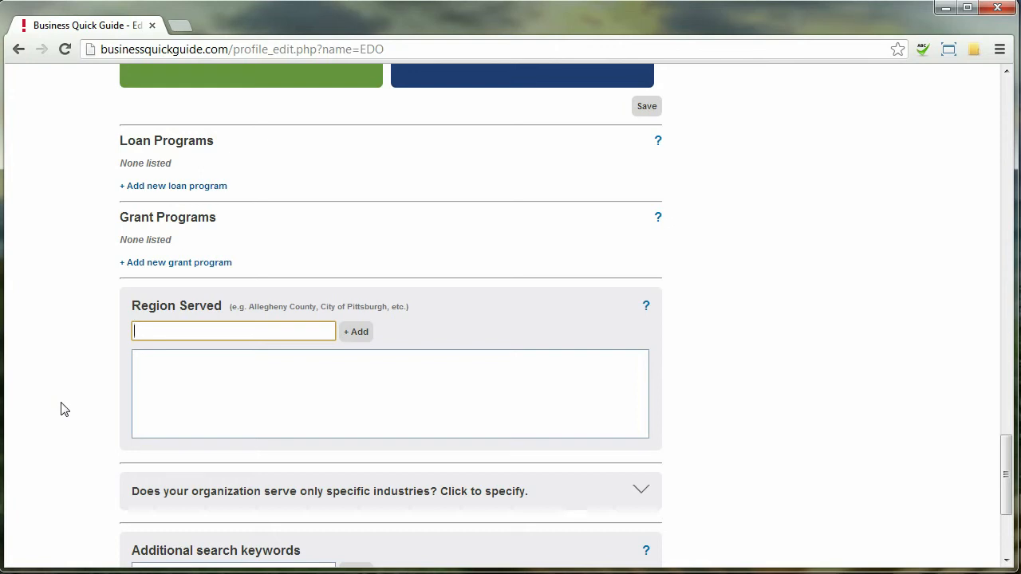
{"action": "type", "text": "In"}
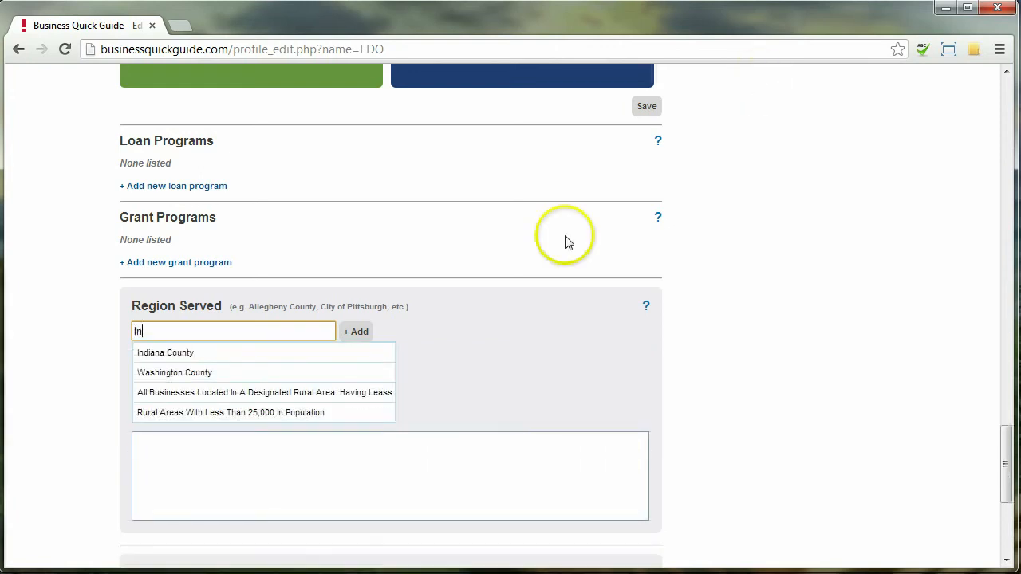
{"action": "left_click", "coordinate": [363, 354]}
{"action": "left_click", "coordinate": [371, 335]}
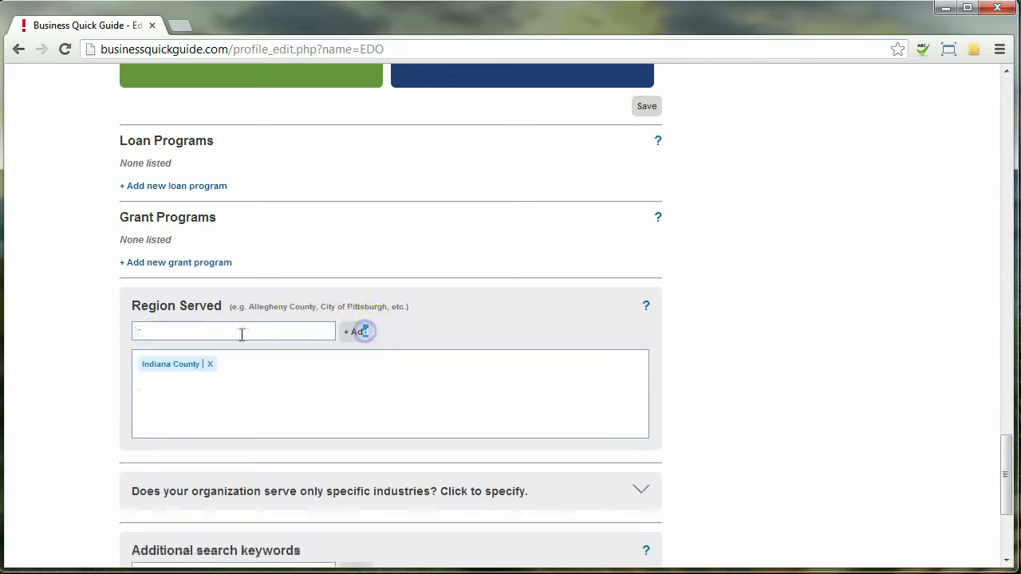
{"action": "left_click", "coordinate": [273, 331]}
{"action": "type", "text": "wash"}
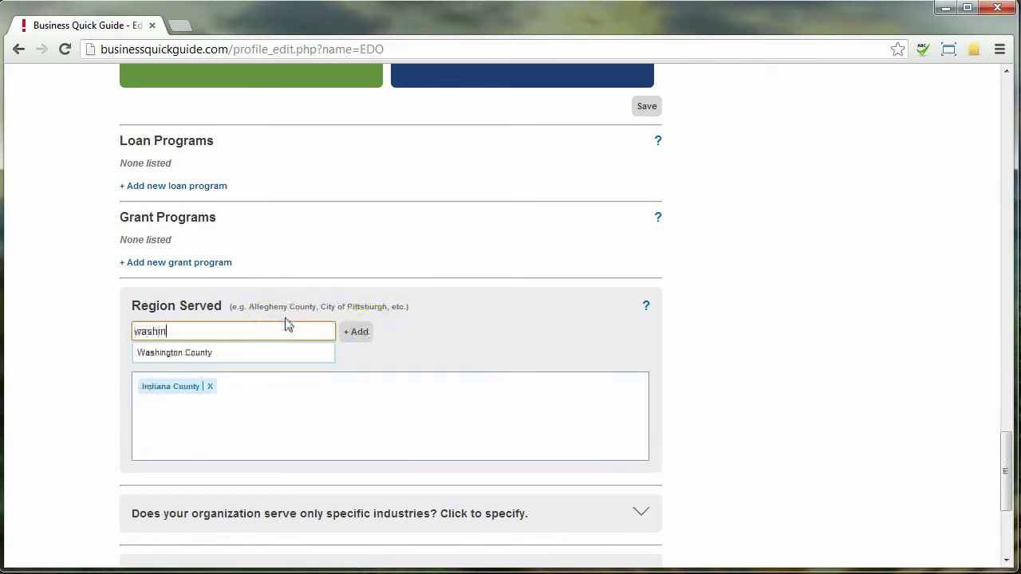
{"action": "type", "text": "in"}
{"action": "left_click", "coordinate": [279, 353]}
{"action": "left_click", "coordinate": [356, 332]}
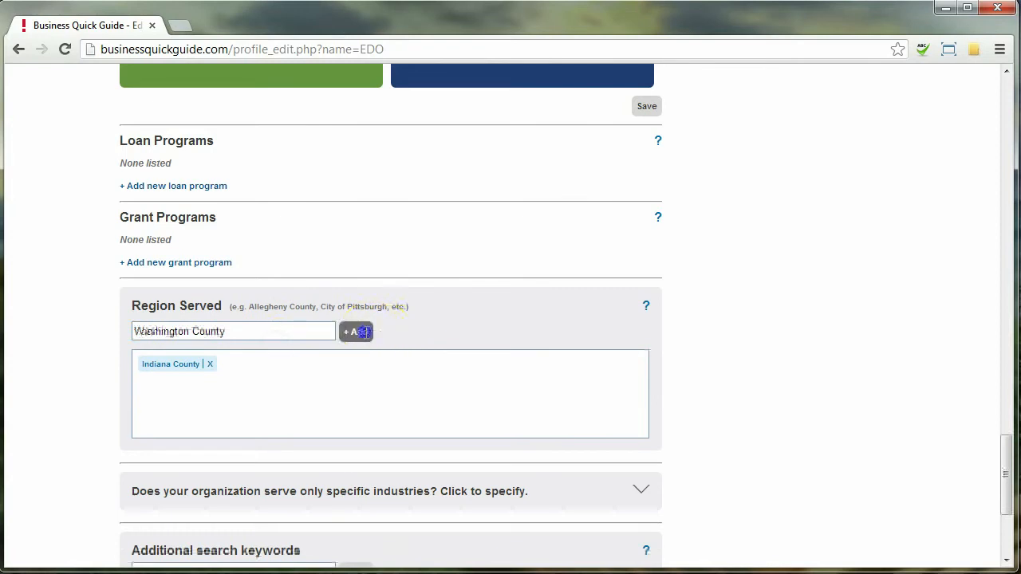
{"action": "left_click", "coordinate": [305, 332]}
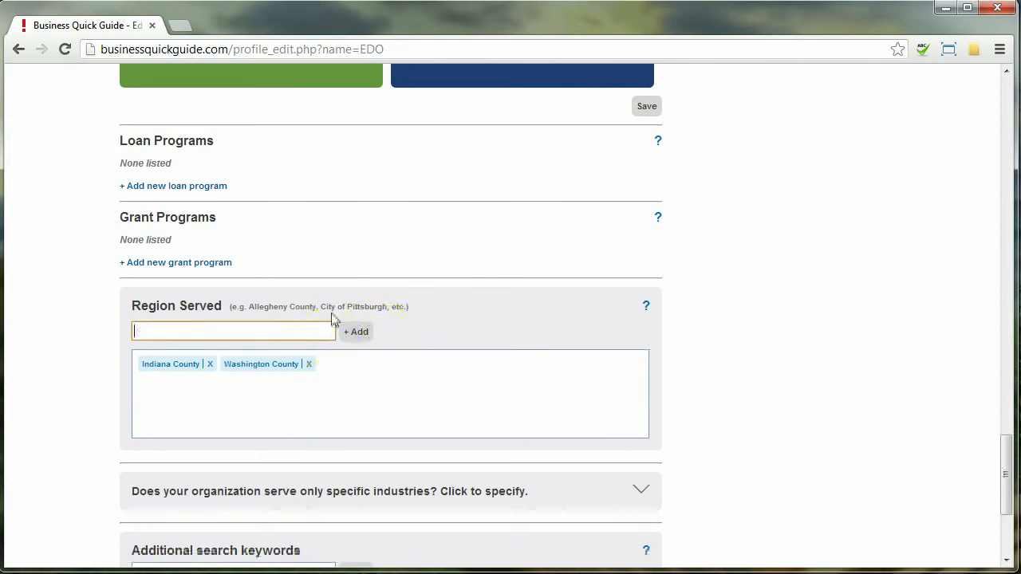
{"action": "type", "text": "wesm"}
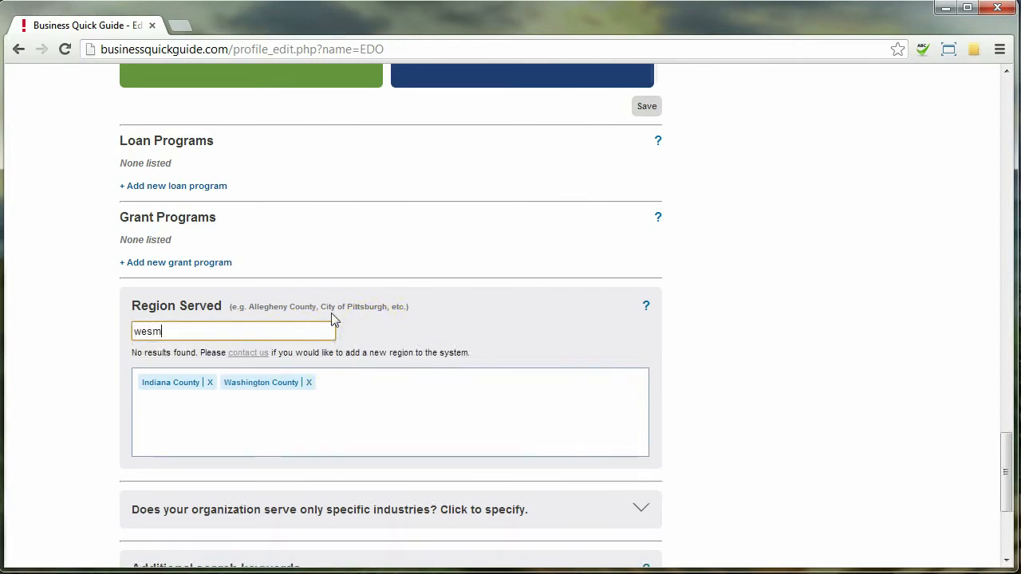
{"action": "key", "text": "BackSpace"}
{"action": "type", "text": "t"}
{"action": "left_click", "coordinate": [216, 348]}
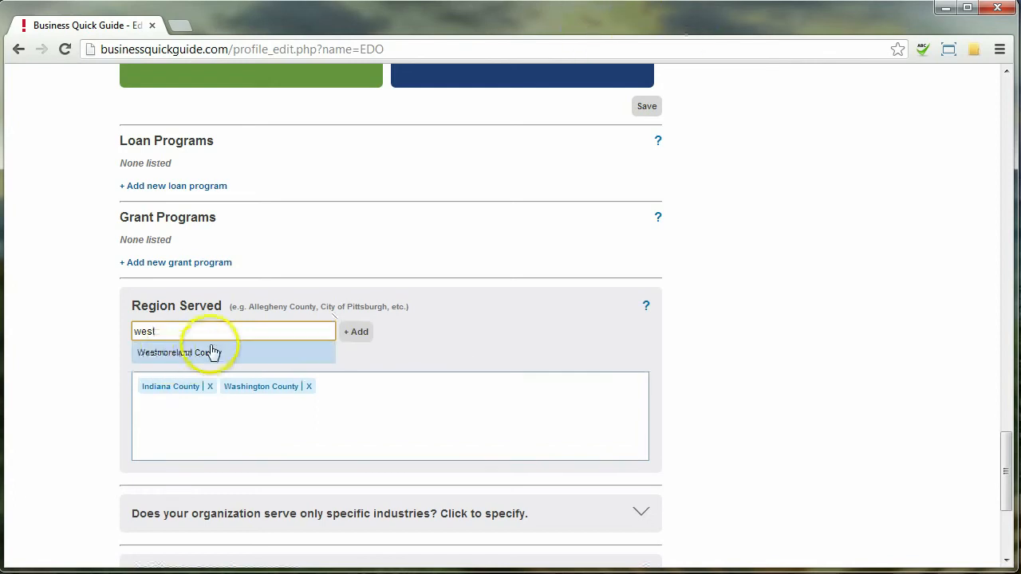
{"action": "left_click", "coordinate": [356, 331]}
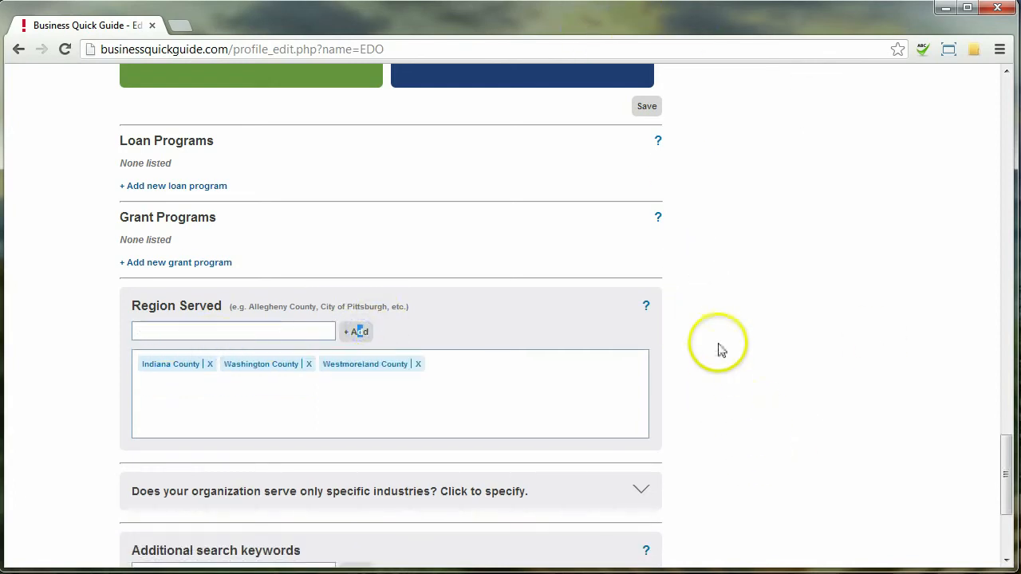
{"action": "scroll", "coordinate": [718, 343], "scroll_direction": "down", "scroll_amount": 2}
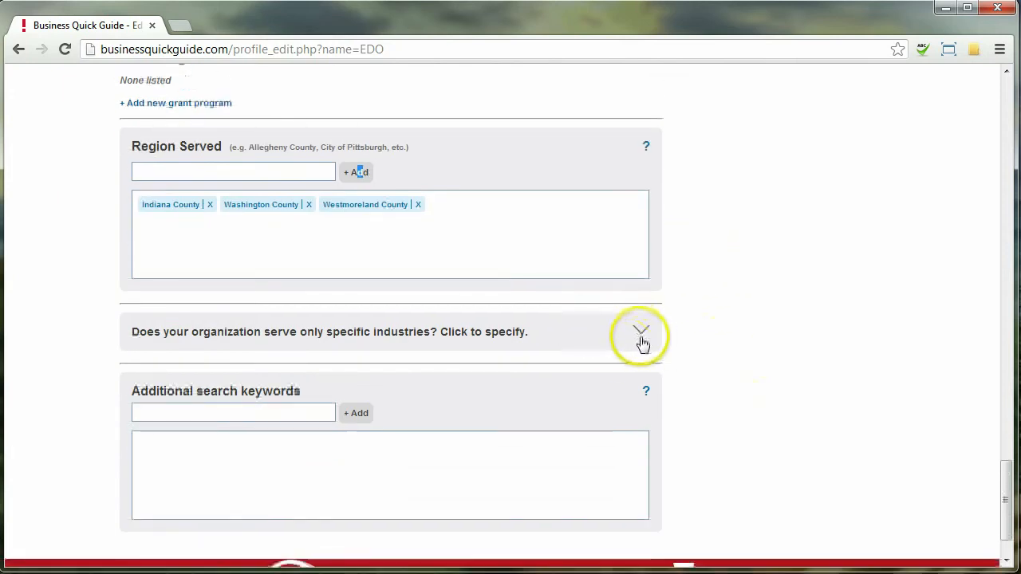
Step: Expand Industries Served, add Beverage Manufacturing, then remove it so the list stays empty
{"action": "left_click", "coordinate": [640, 336]}
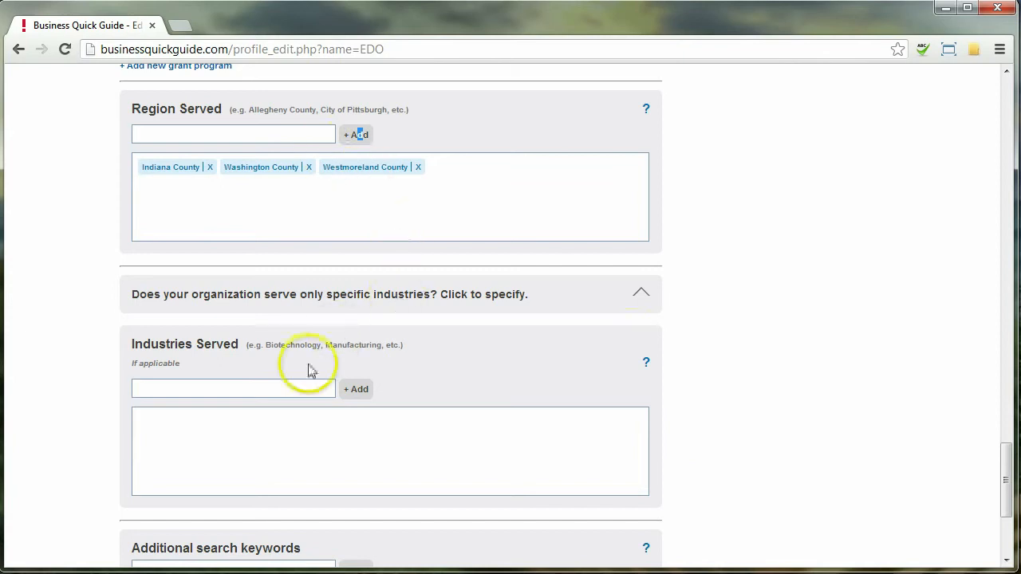
{"action": "left_click", "coordinate": [287, 389]}
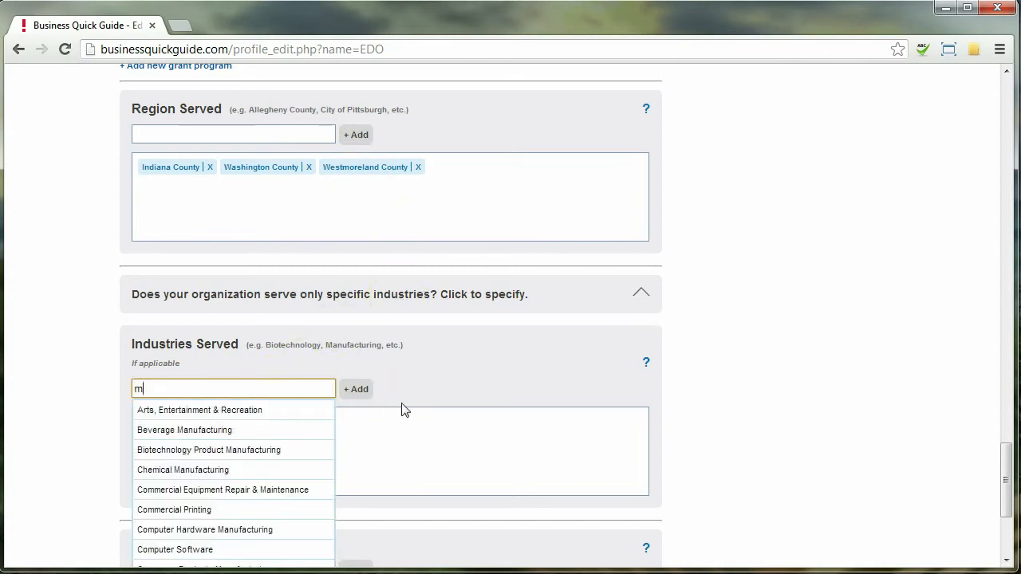
{"action": "left_click", "coordinate": [280, 428]}
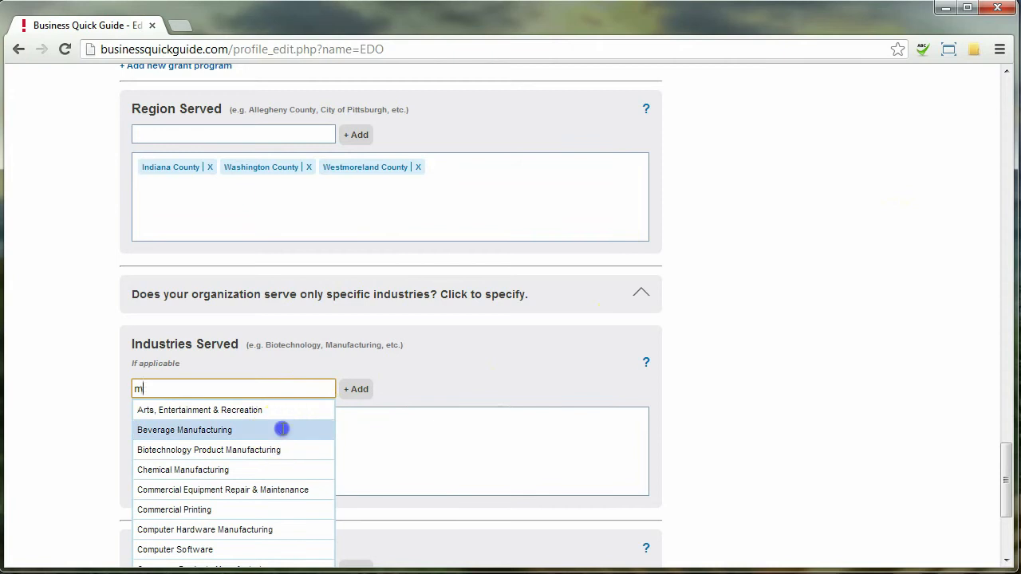
{"action": "left_click", "coordinate": [359, 392]}
{"action": "left_click", "coordinate": [250, 423]}
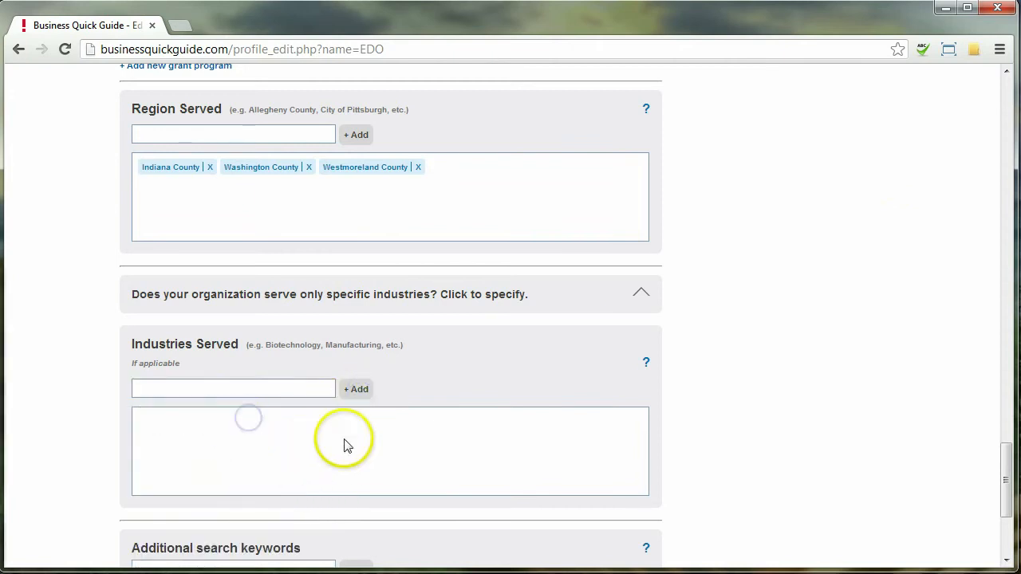
{"action": "scroll", "coordinate": [726, 383], "scroll_direction": "down", "scroll_amount": 1}
{"action": "scroll", "coordinate": [723, 472], "scroll_direction": "down", "scroll_amount": 2}
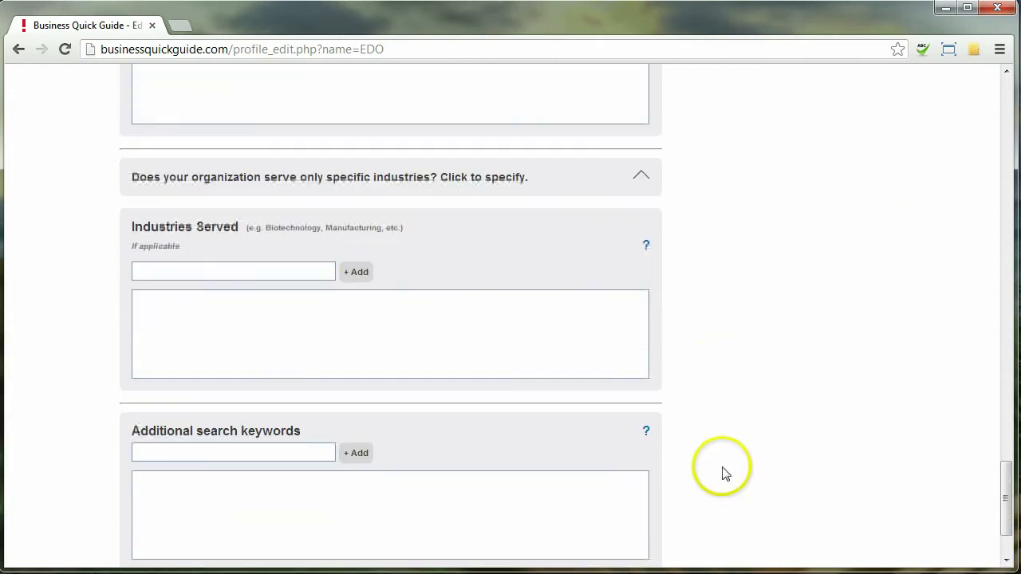
Step: Add Manufacturing and Marcellus Shale as additional search keywords
{"action": "left_click", "coordinate": [235, 391]}
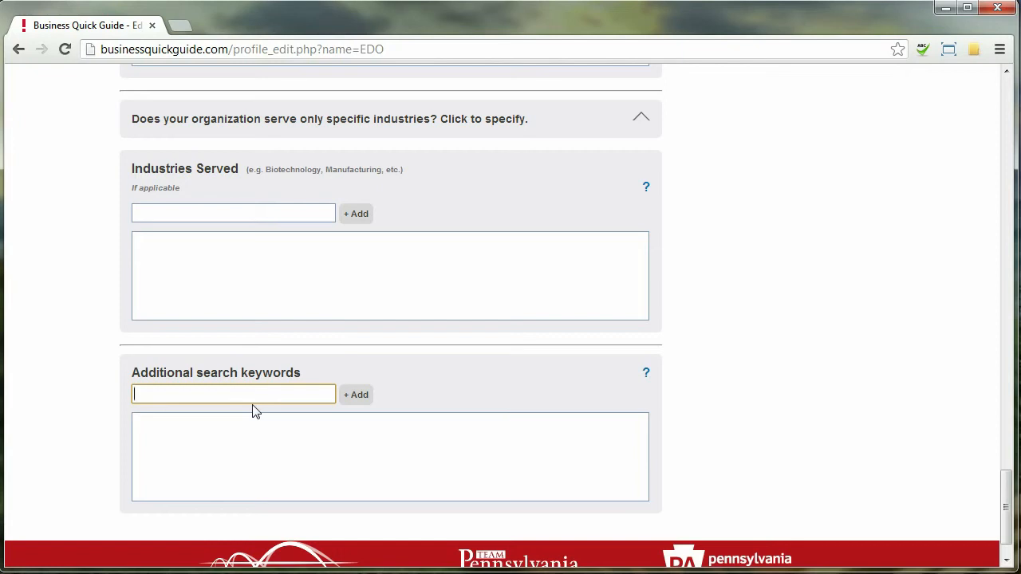
{"action": "type", "text": "Man"}
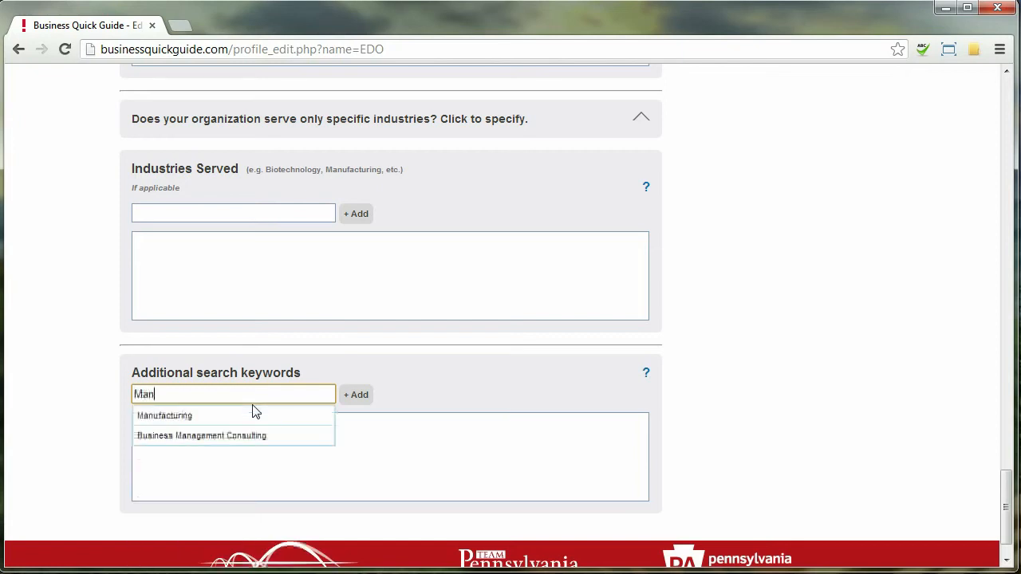
{"action": "left_click", "coordinate": [239, 415]}
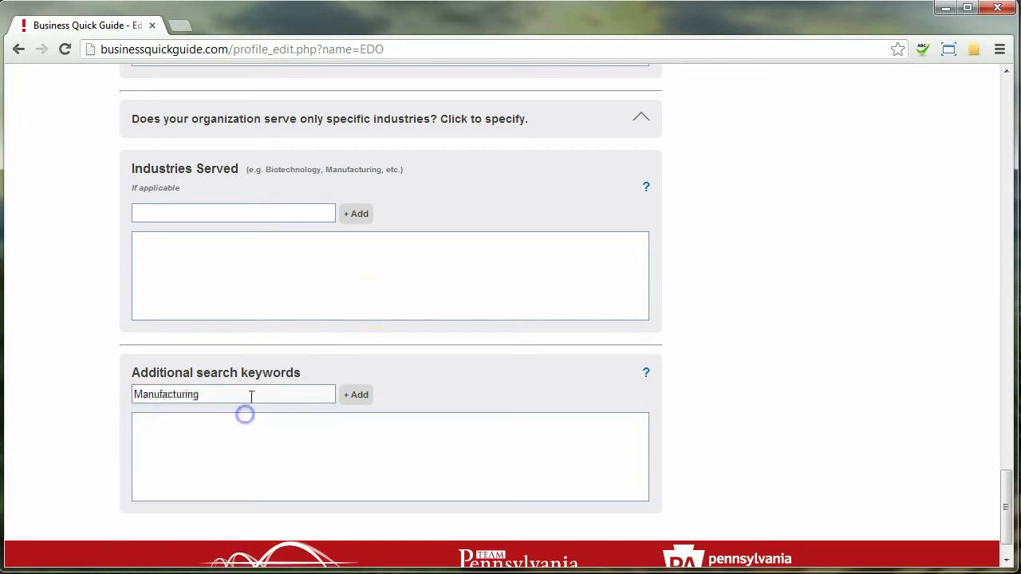
{"action": "left_click", "coordinate": [359, 394]}
{"action": "type", "text": "Marce"}
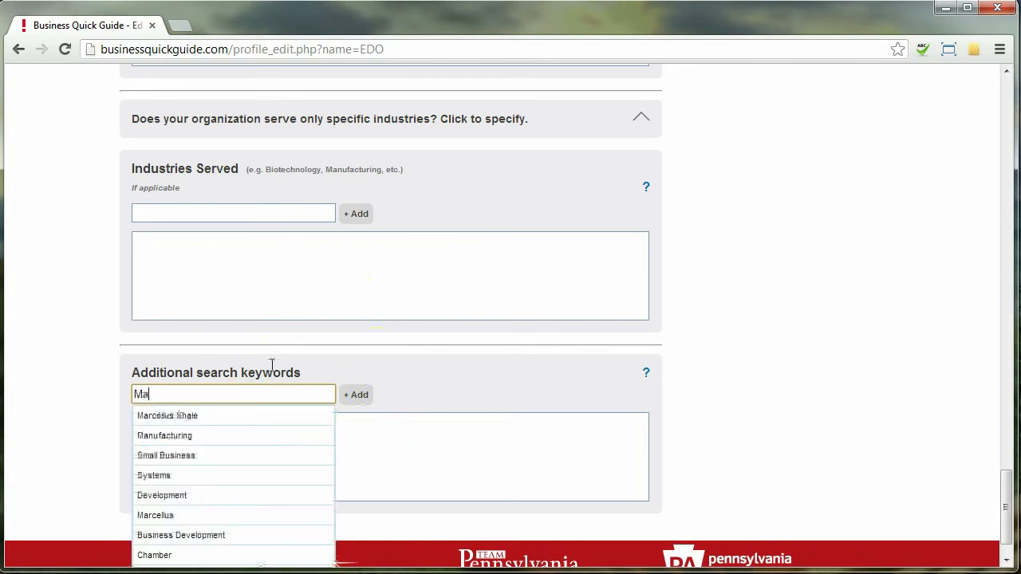
{"action": "left_click", "coordinate": [183, 418]}
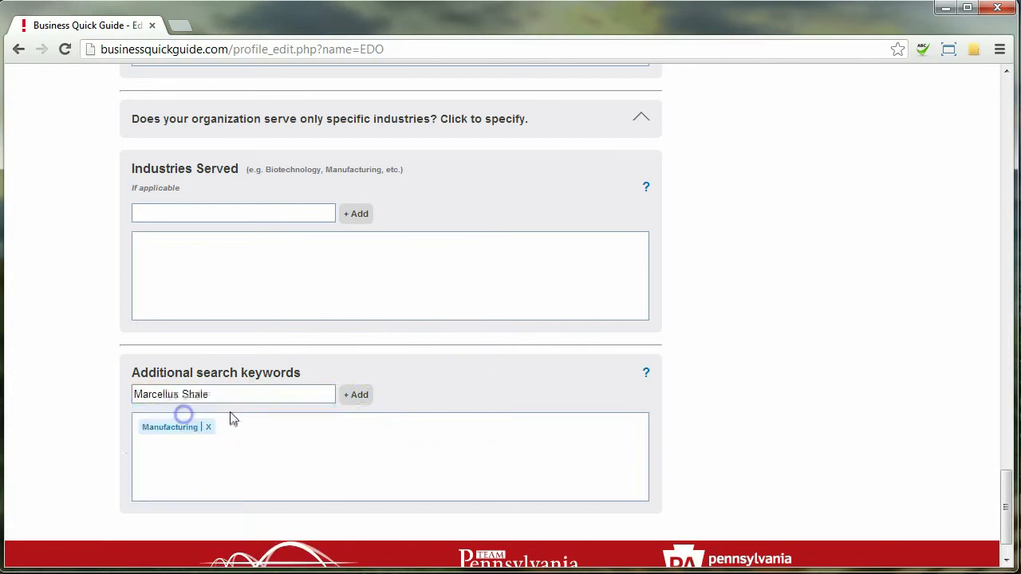
{"action": "left_click", "coordinate": [357, 394]}
Step: Add Marcellus and Natural Gas as search keywords, then return to the top of the form
{"action": "type", "text": "Marce"}
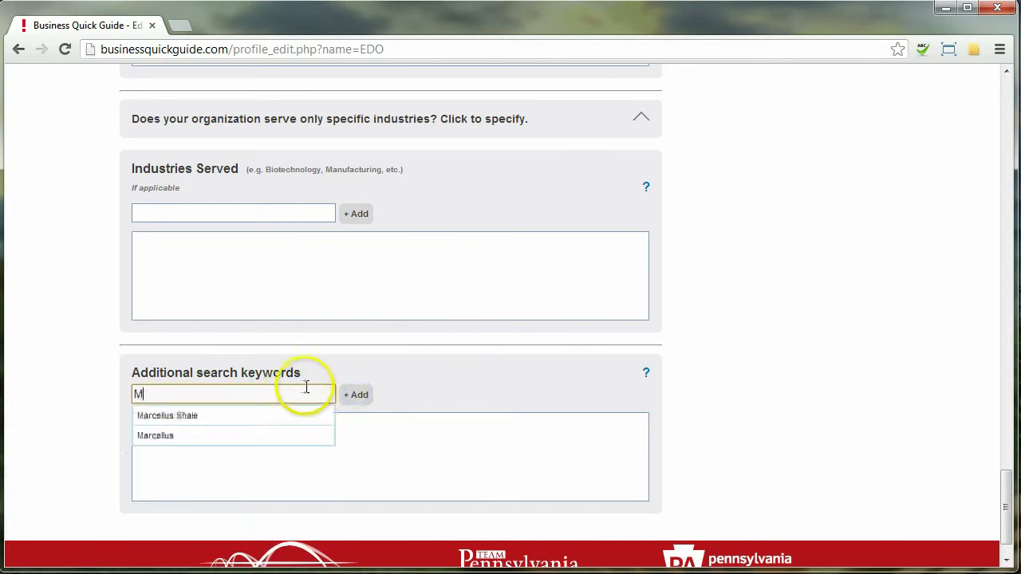
{"action": "left_click", "coordinate": [295, 441]}
{"action": "left_click", "coordinate": [357, 394]}
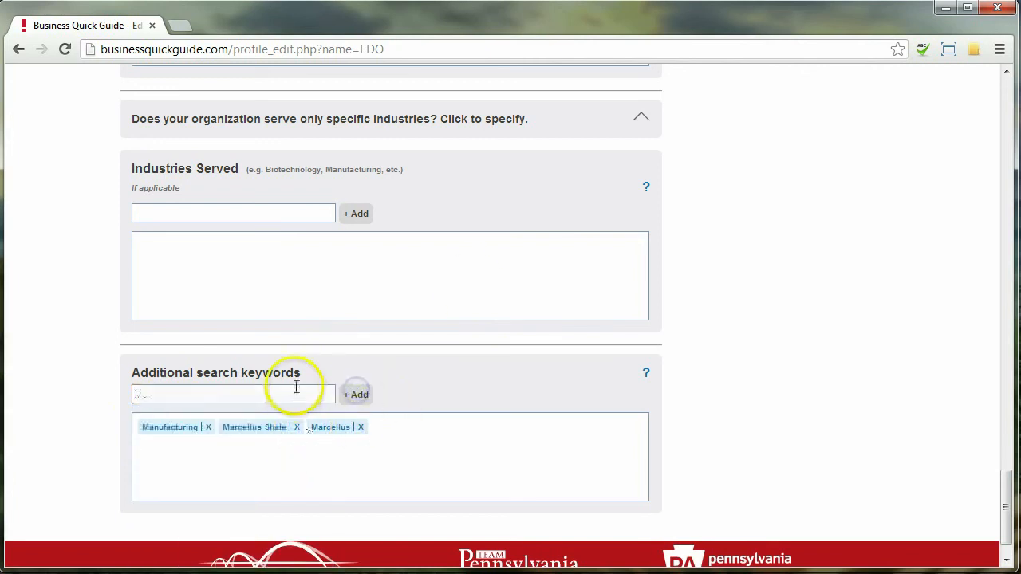
{"action": "left_click", "coordinate": [308, 392]}
{"action": "type", "text": "Natural Gas"}
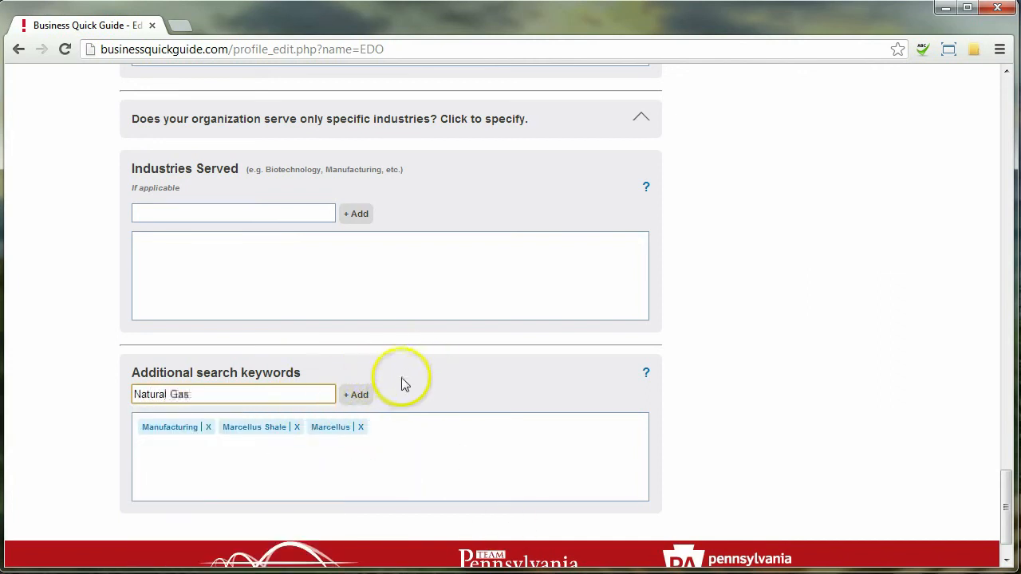
{"action": "left_click", "coordinate": [355, 394]}
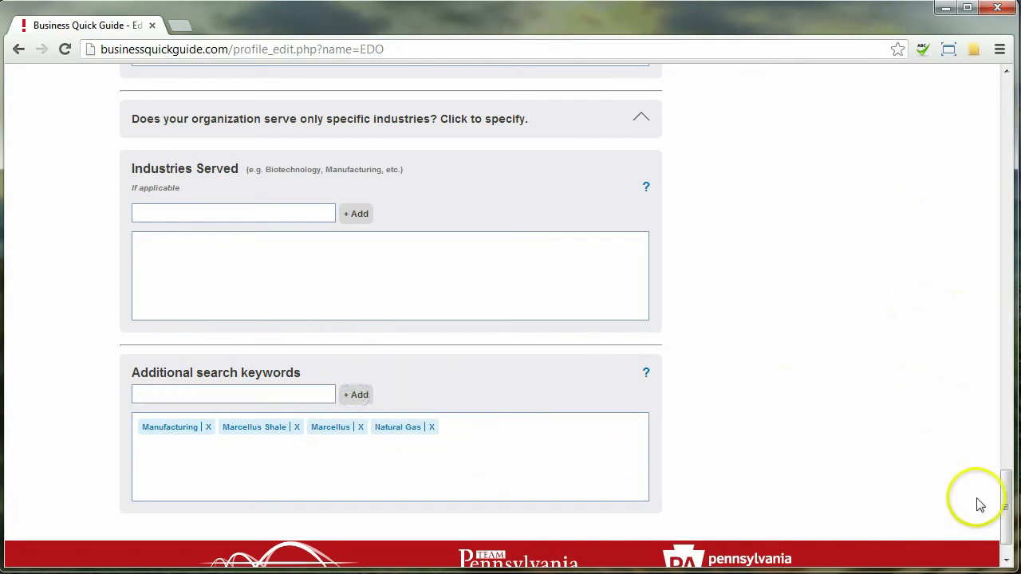
{"action": "left_click_drag", "start_coordinate": [1008, 497], "coordinate": [1004, 409]}
{"action": "left_click_drag", "start_coordinate": [1004, 469], "coordinate": [987, 79]}
Step: Save the edited EDO profile and make it live with Publish Profile
{"action": "left_click", "coordinate": [871, 456]}
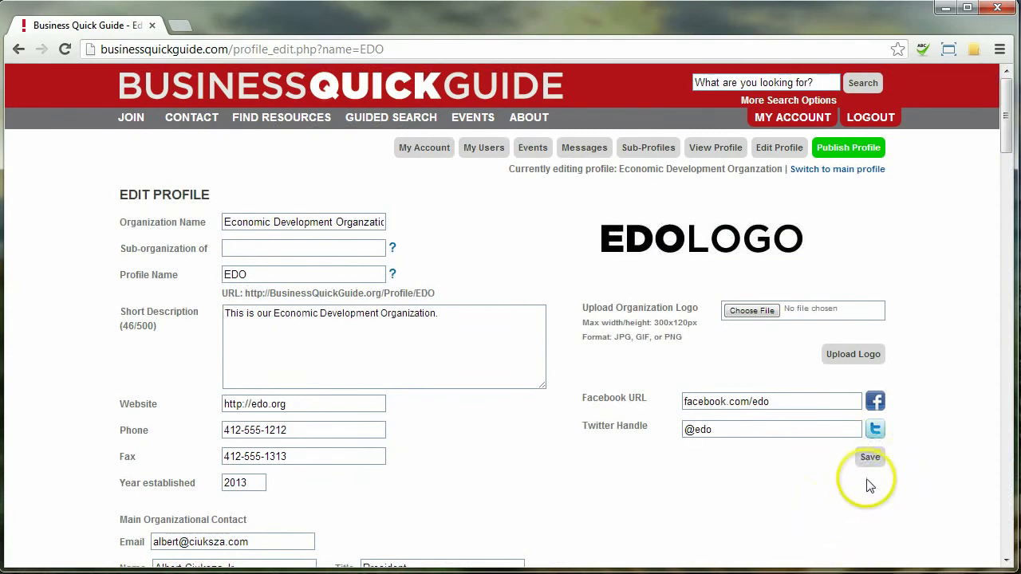
{"action": "left_click", "coordinate": [874, 460]}
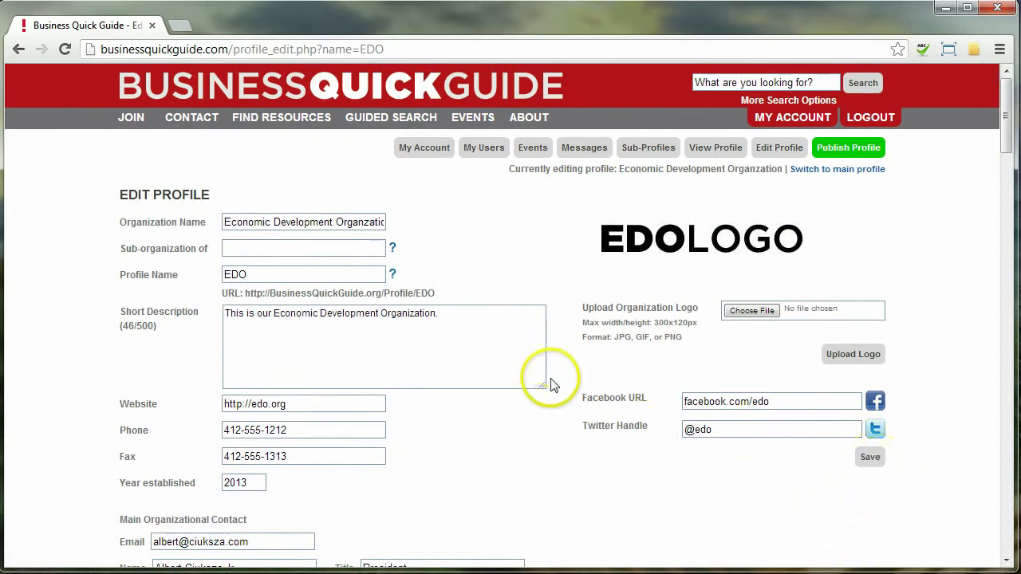
{"action": "scroll", "coordinate": [592, 471], "scroll_direction": "down", "scroll_amount": 3}
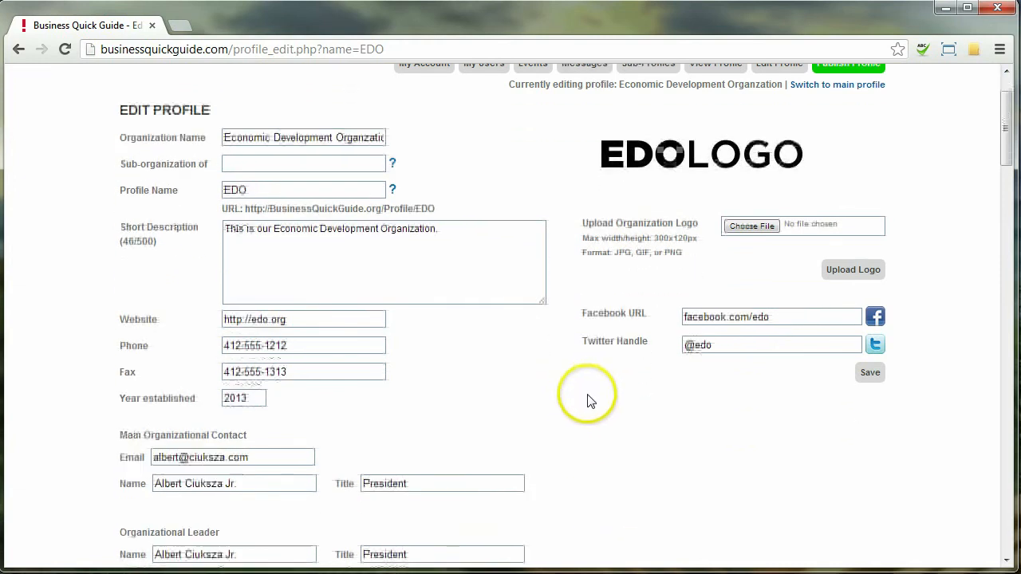
{"action": "scroll", "coordinate": [598, 438], "scroll_direction": "up", "scroll_amount": 3}
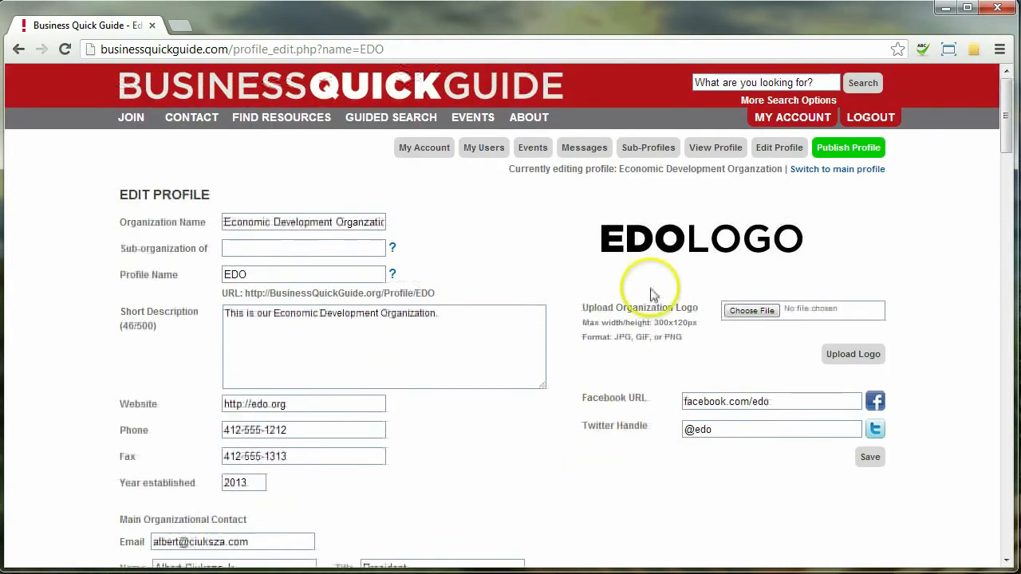
{"action": "left_click", "coordinate": [845, 150]}
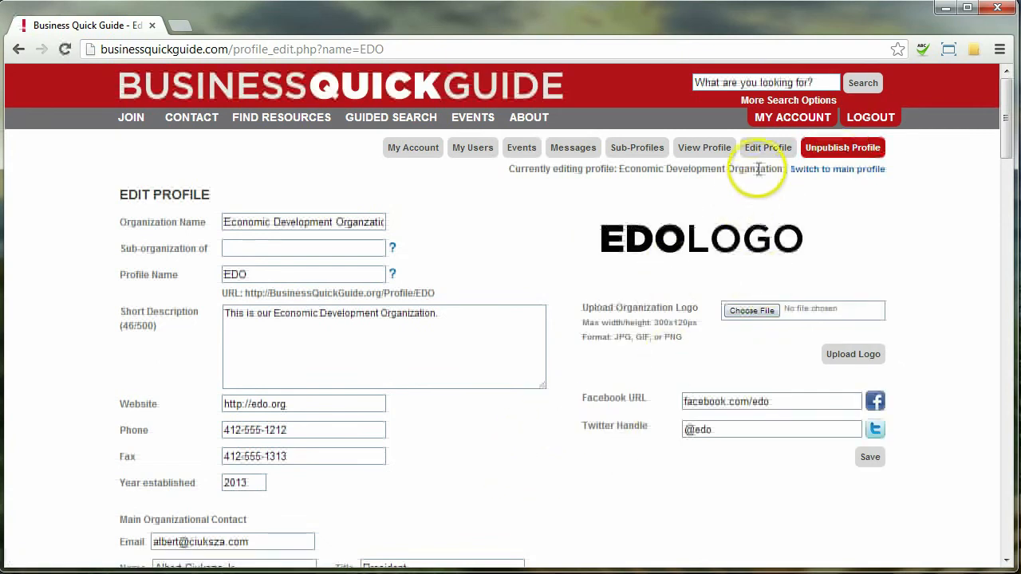
Step: View the public EDO profile page and expand 'Contact this organization'
{"action": "left_click", "coordinate": [702, 150]}
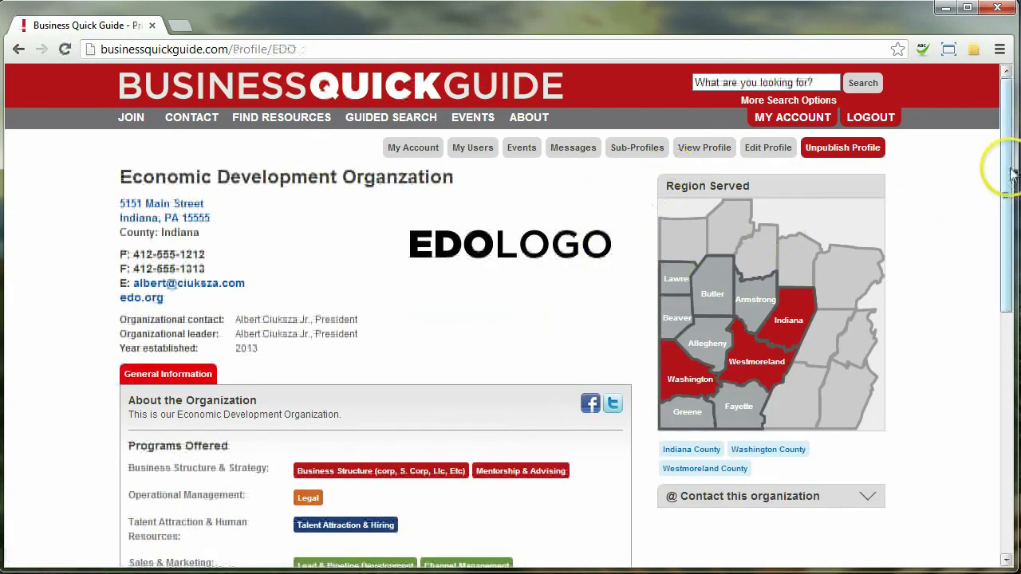
{"action": "left_click_drag", "start_coordinate": [1012, 174], "coordinate": [981, 120]}
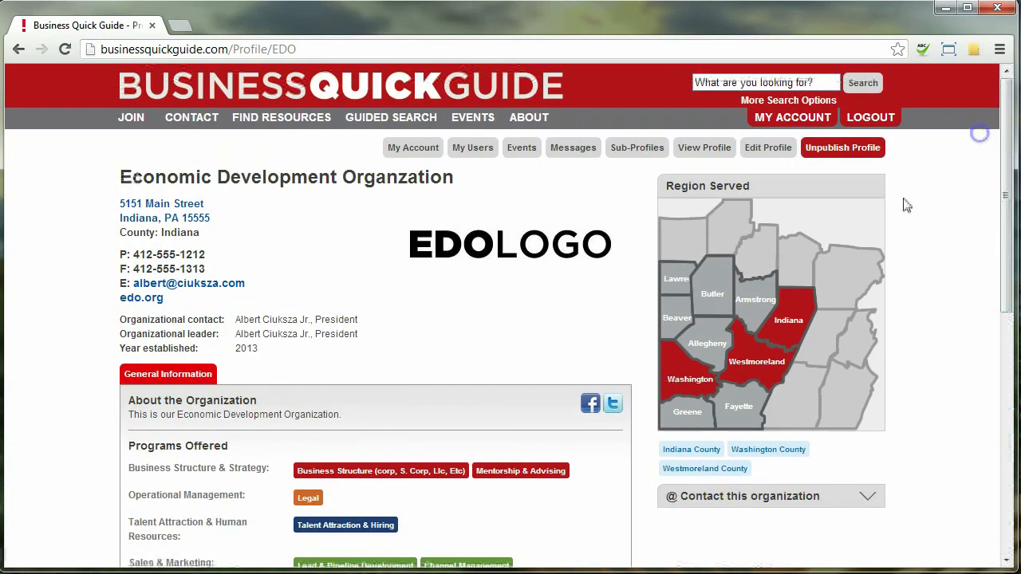
{"action": "left_click", "coordinate": [802, 499]}
Step: Enter the sender's e-mail address in the From field of the contact form
{"action": "left_click_drag", "start_coordinate": [1002, 207], "coordinate": [1006, 423]}
{"action": "left_click", "coordinate": [822, 211]}
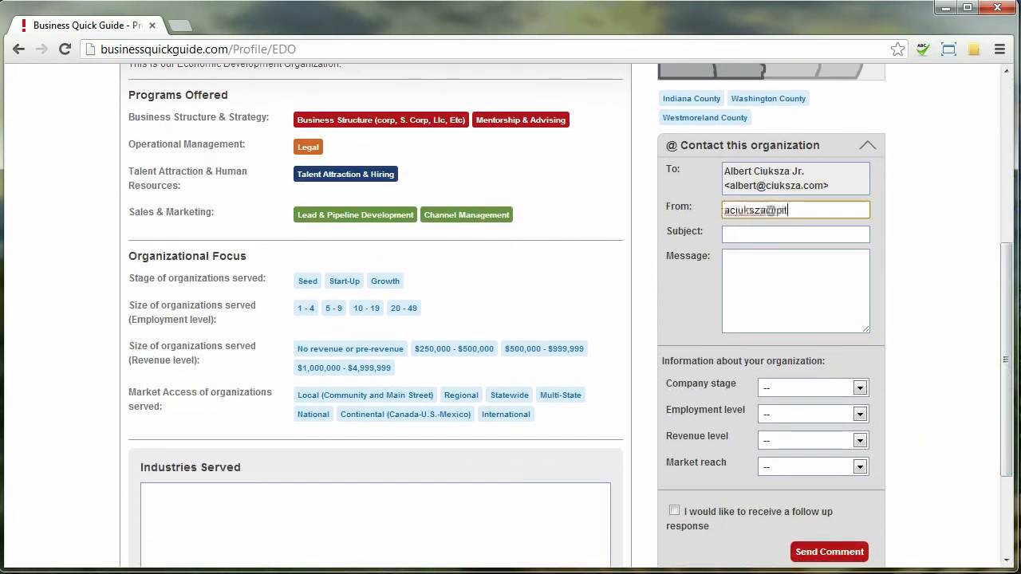
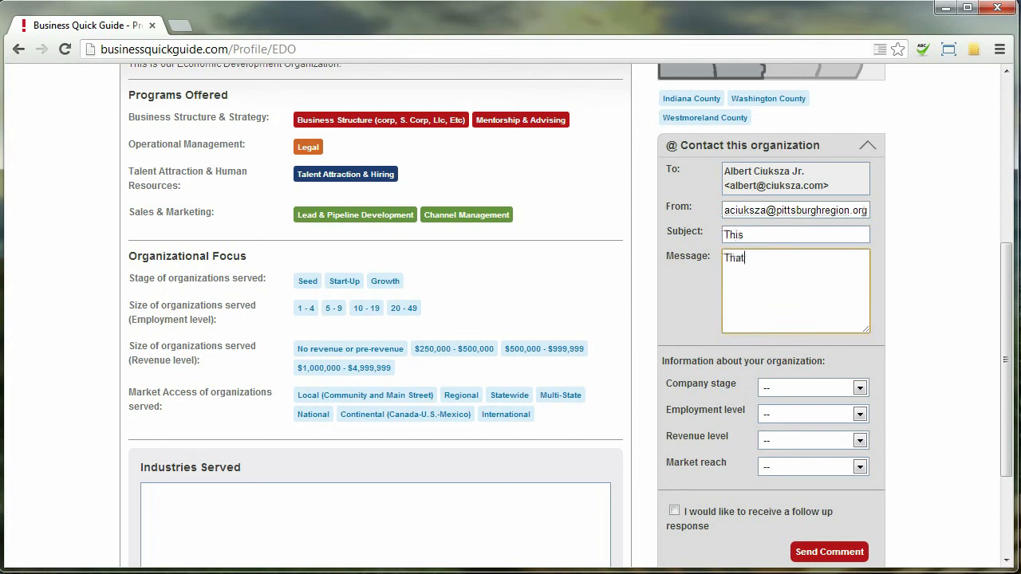
Step: Set company stage Seed, employment 1 - 4, revenue No revenue, and market reach Local
{"action": "left_click", "coordinate": [820, 387]}
{"action": "left_click", "coordinate": [826, 428]}
{"action": "left_click", "coordinate": [822, 414]}
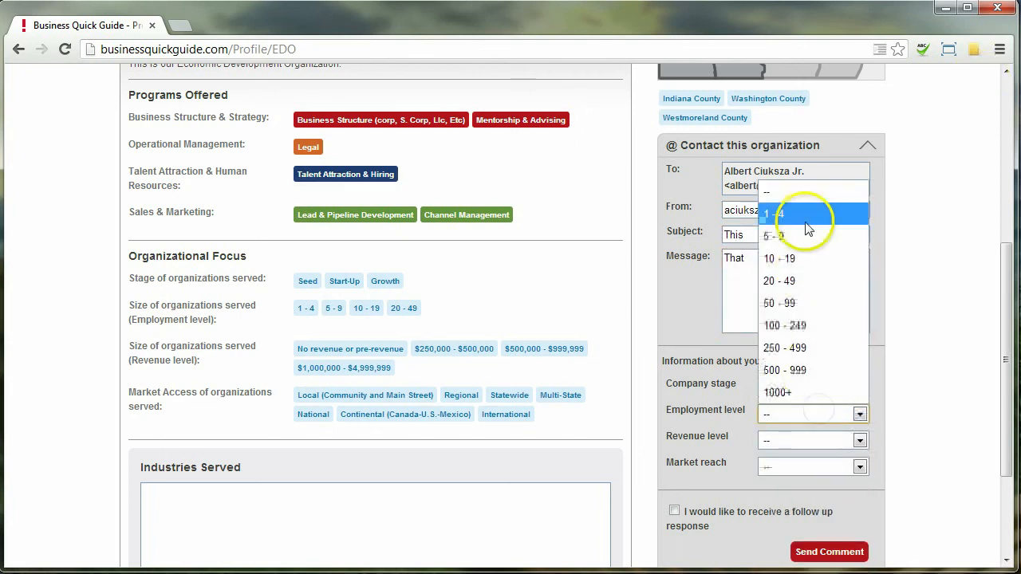
{"action": "left_click", "coordinate": [802, 214]}
{"action": "left_click", "coordinate": [814, 441]}
{"action": "left_click", "coordinate": [838, 263]}
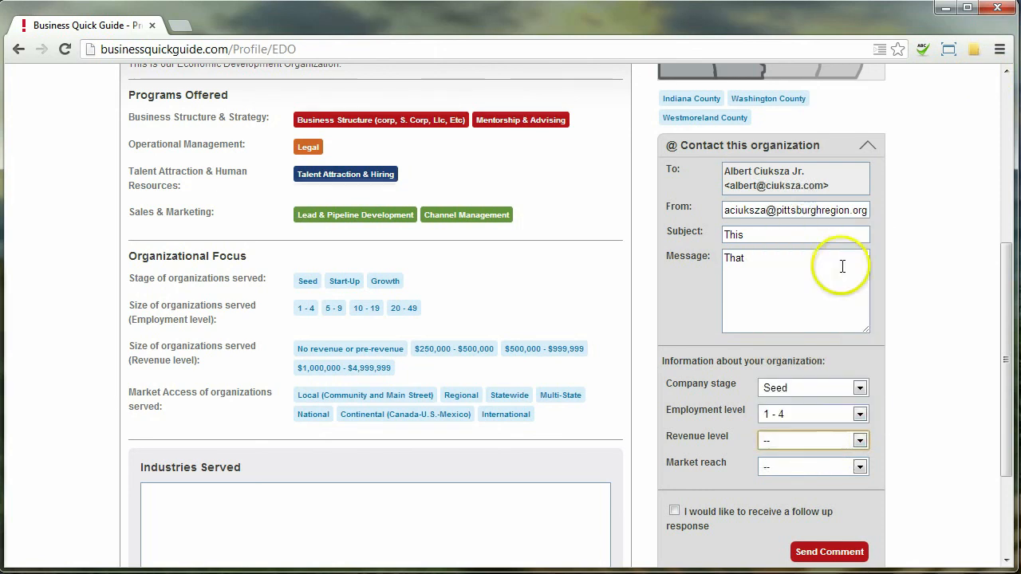
{"action": "left_click", "coordinate": [816, 469]}
{"action": "left_click", "coordinate": [823, 313]}
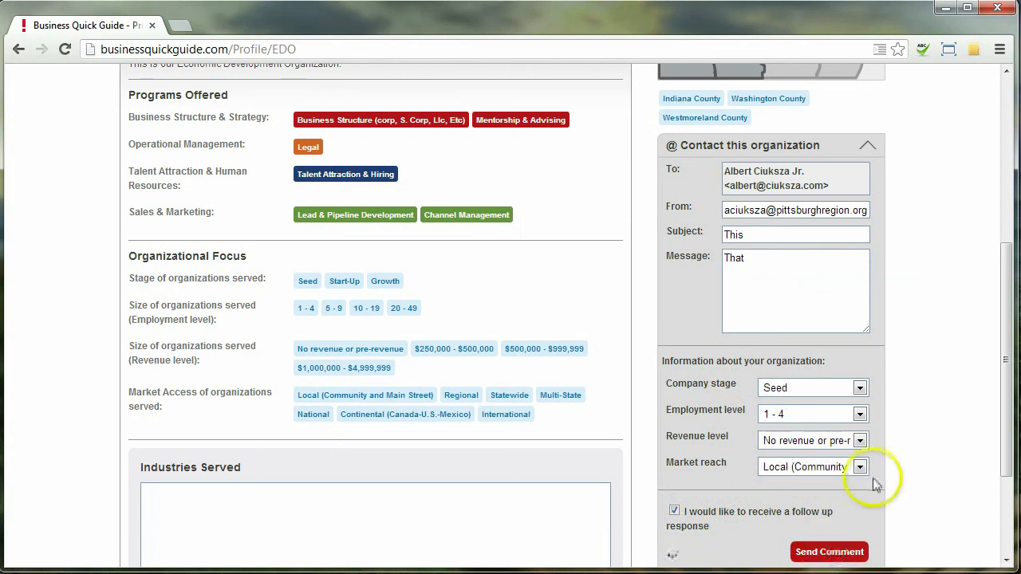
{"action": "left_click_drag", "start_coordinate": [1006, 375], "coordinate": [1001, 106]}
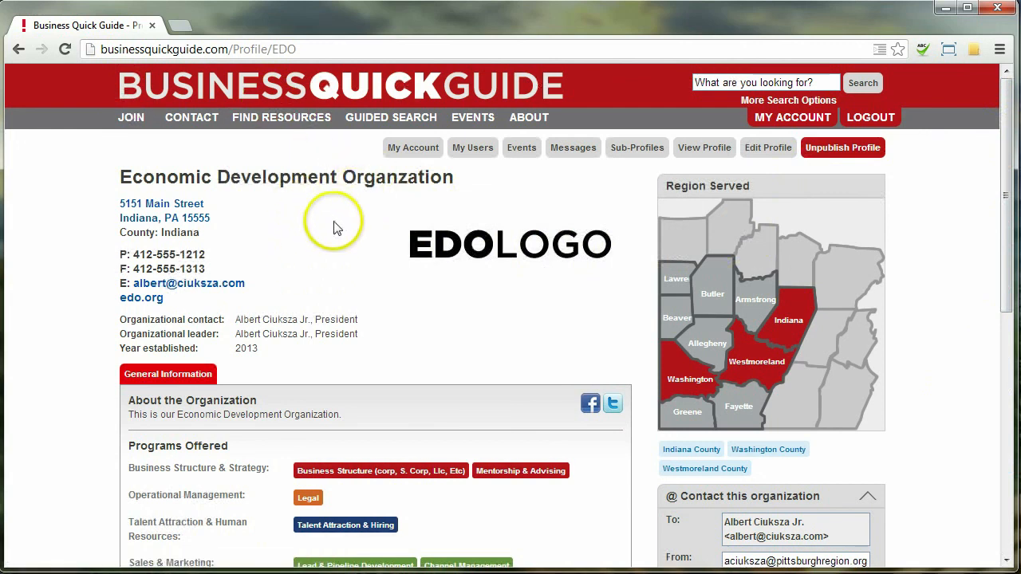
Step: Open the organization's Messages and read the test email 'This'
{"action": "left_click", "coordinate": [576, 154]}
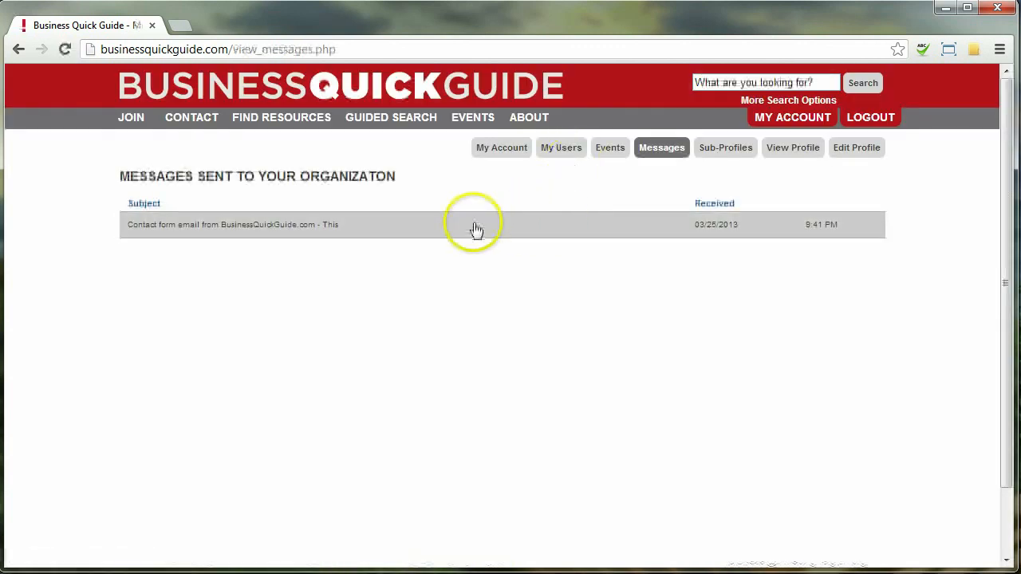
{"action": "left_click", "coordinate": [333, 224]}
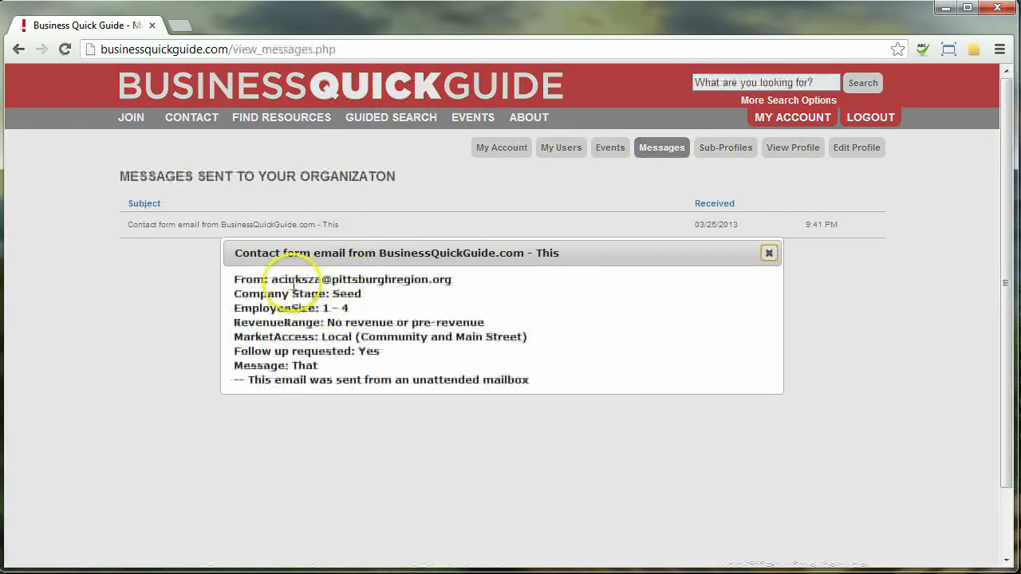
{"action": "left_click_drag", "start_coordinate": [288, 281], "coordinate": [475, 381]}
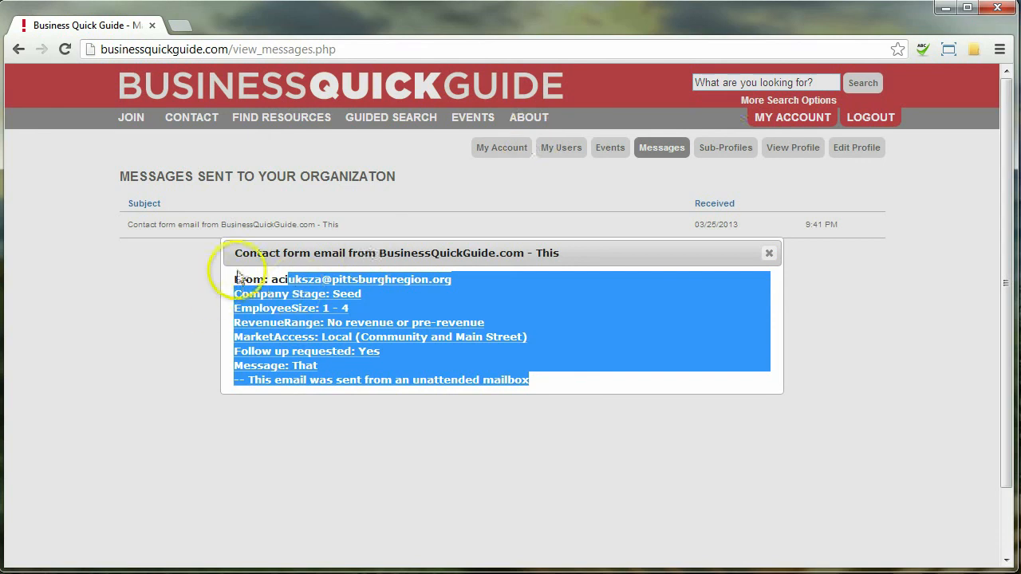
{"action": "left_click", "coordinate": [769, 253]}
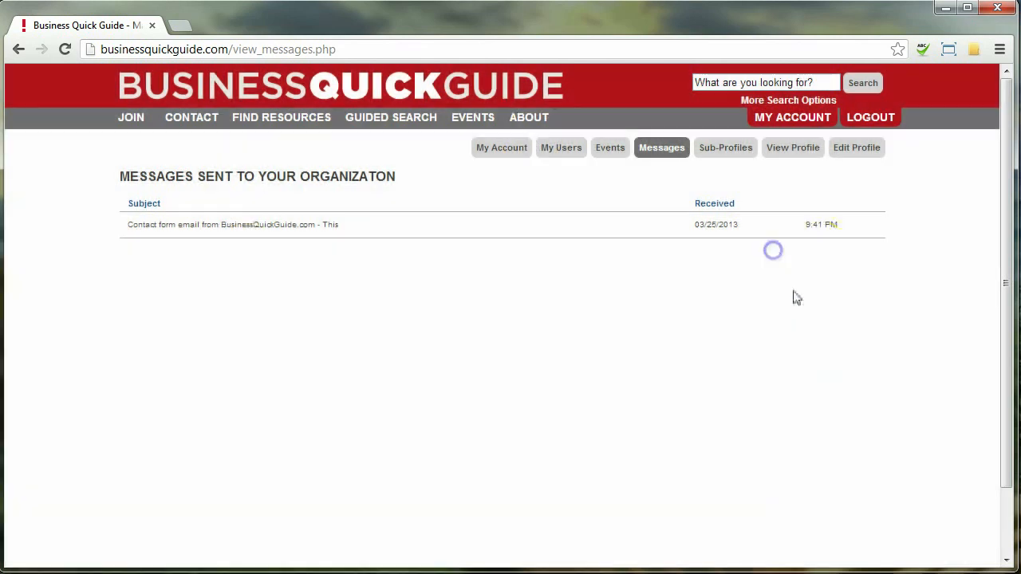
Step: Reopen the email to check the sender's address, then return to the public EDO profile
{"action": "left_click", "coordinate": [482, 227]}
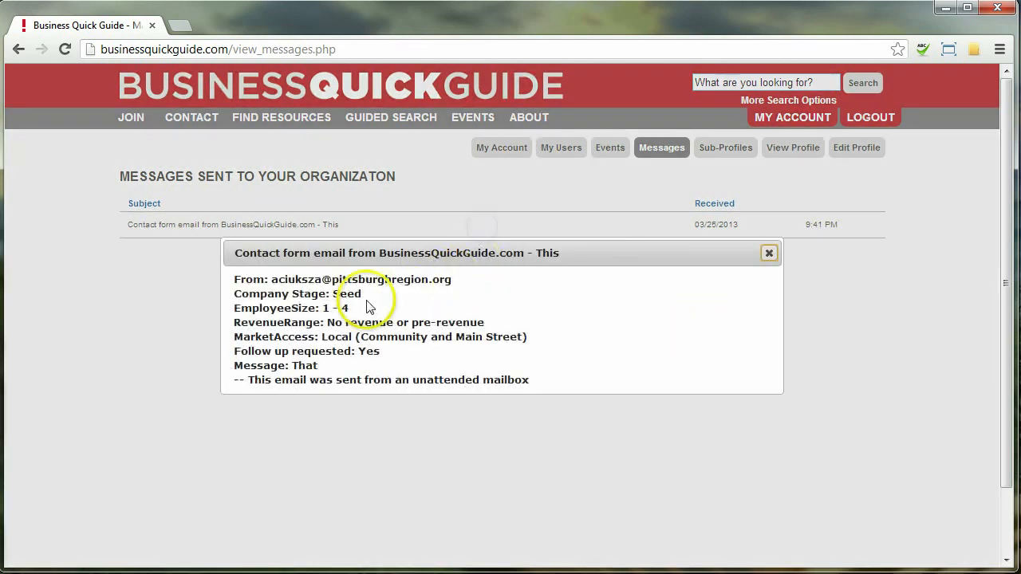
{"action": "left_click", "coordinate": [272, 278]}
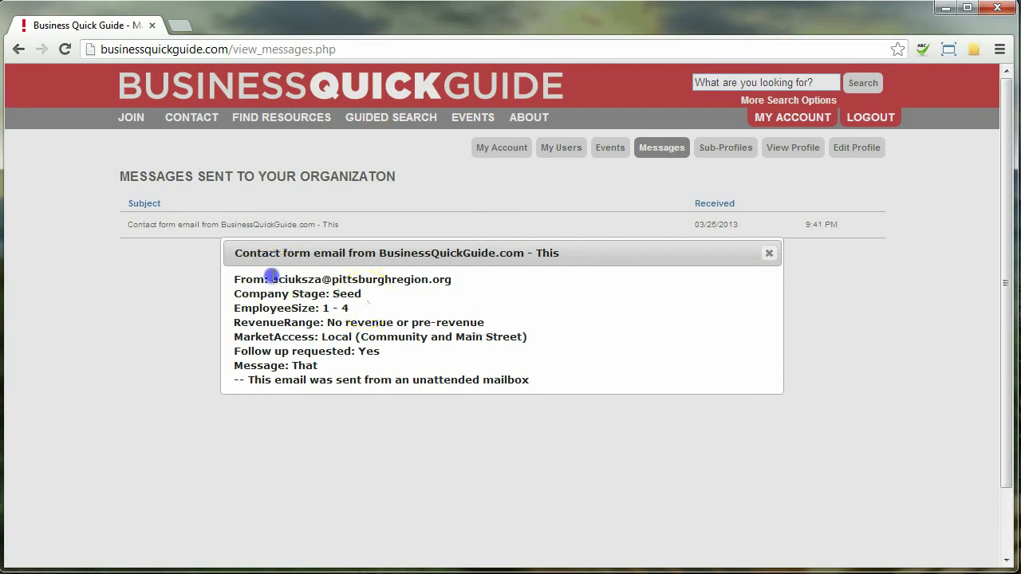
{"action": "left_click", "coordinate": [488, 361]}
{"action": "left_click", "coordinate": [770, 253]}
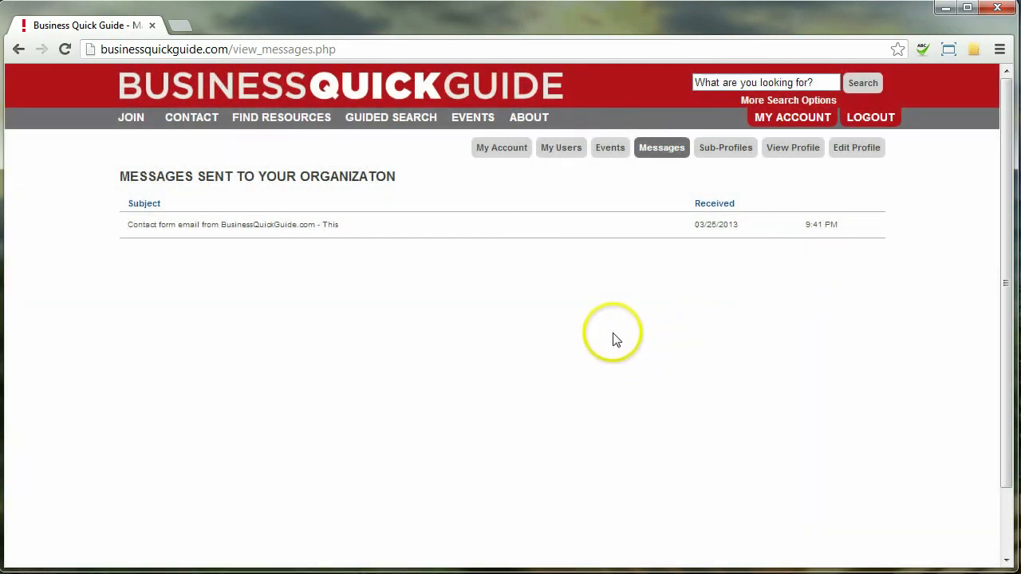
{"action": "left_click", "coordinate": [795, 148]}
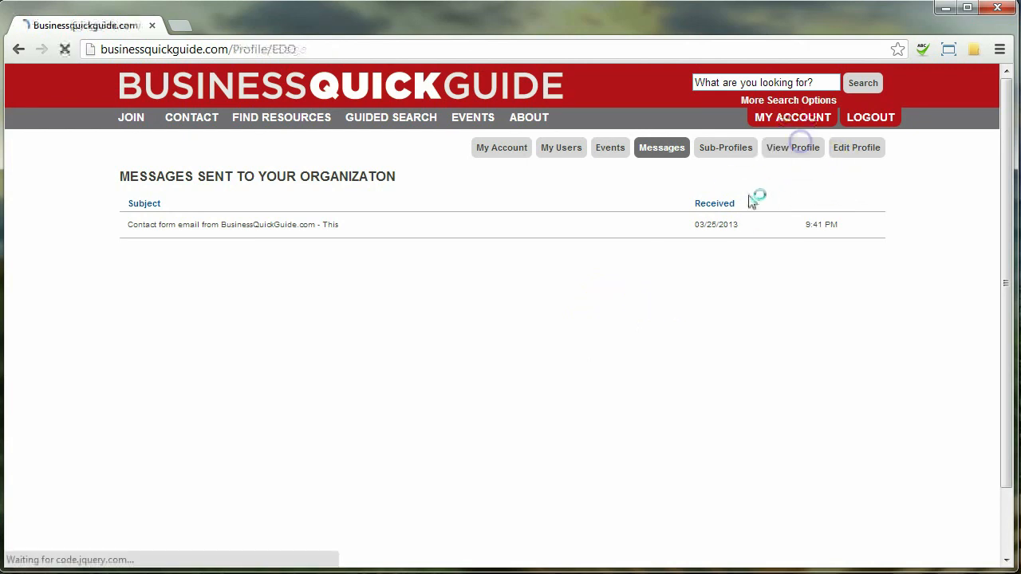